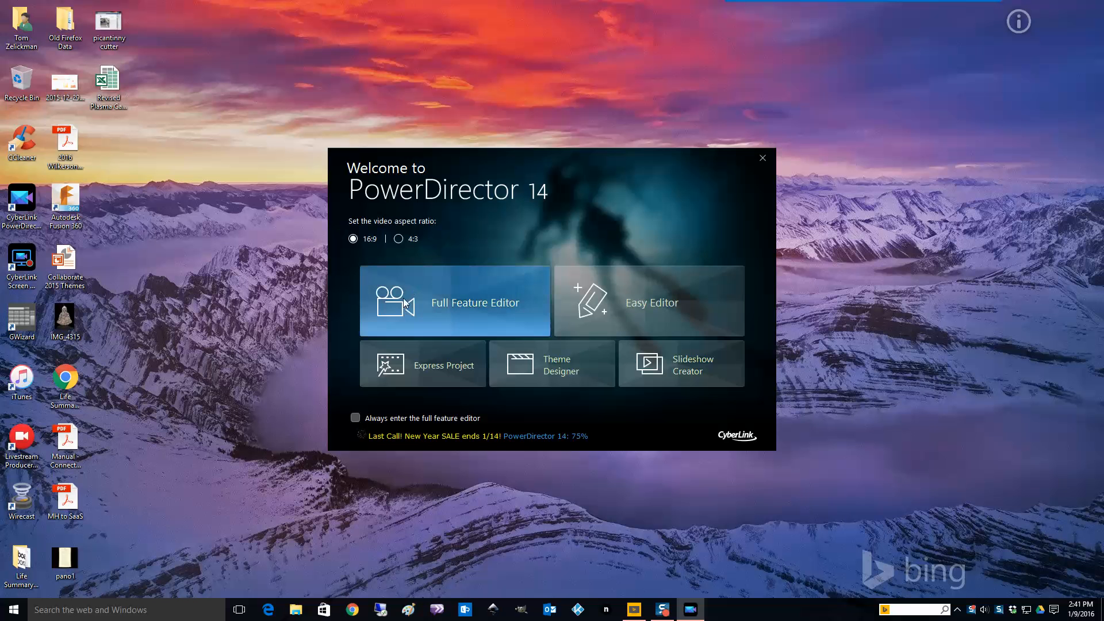
Step: Enter the Full Feature Editor with a 16:9 aspect ratio, continuing with the trial version
click(460, 294)
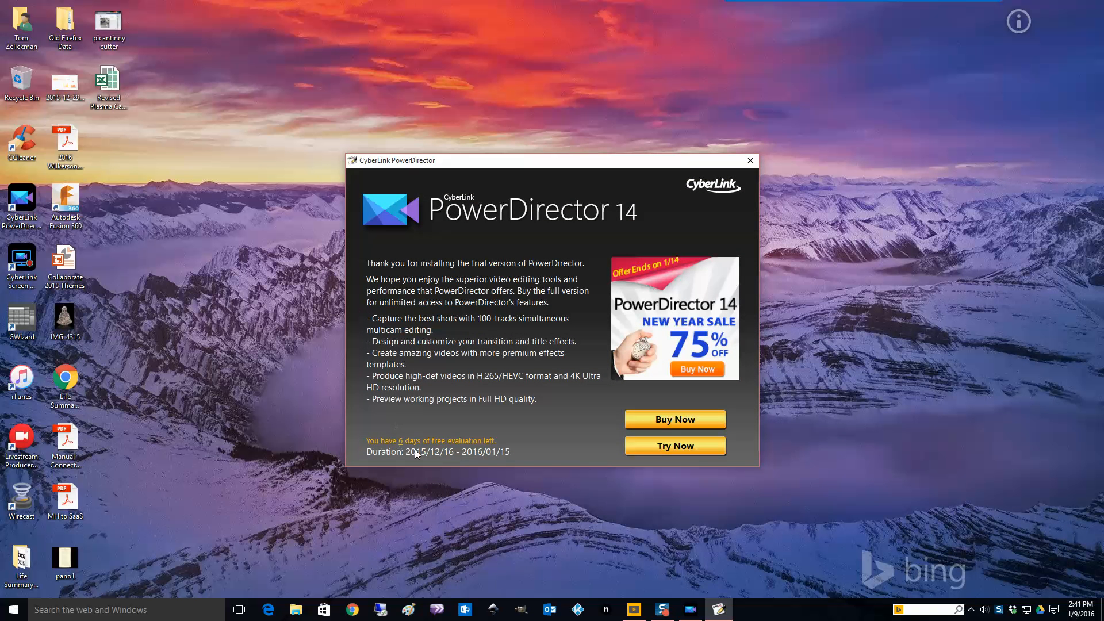
click(678, 447)
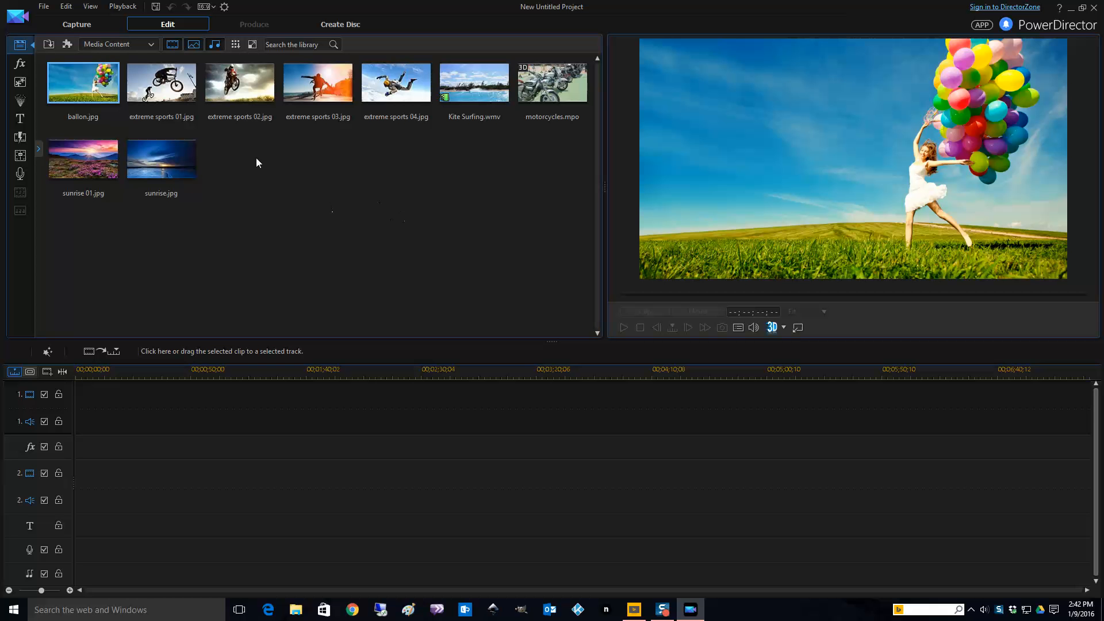
Step: Import all video files from Design through PIC_0142 in the Mill Stand folder into the media library
click(49, 44)
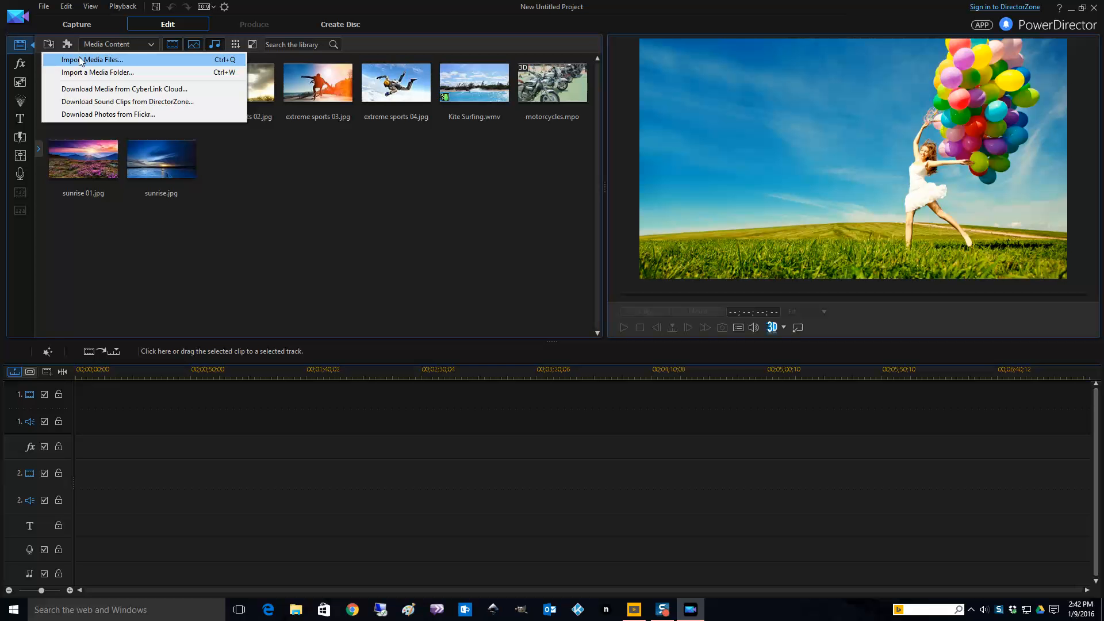
click(119, 59)
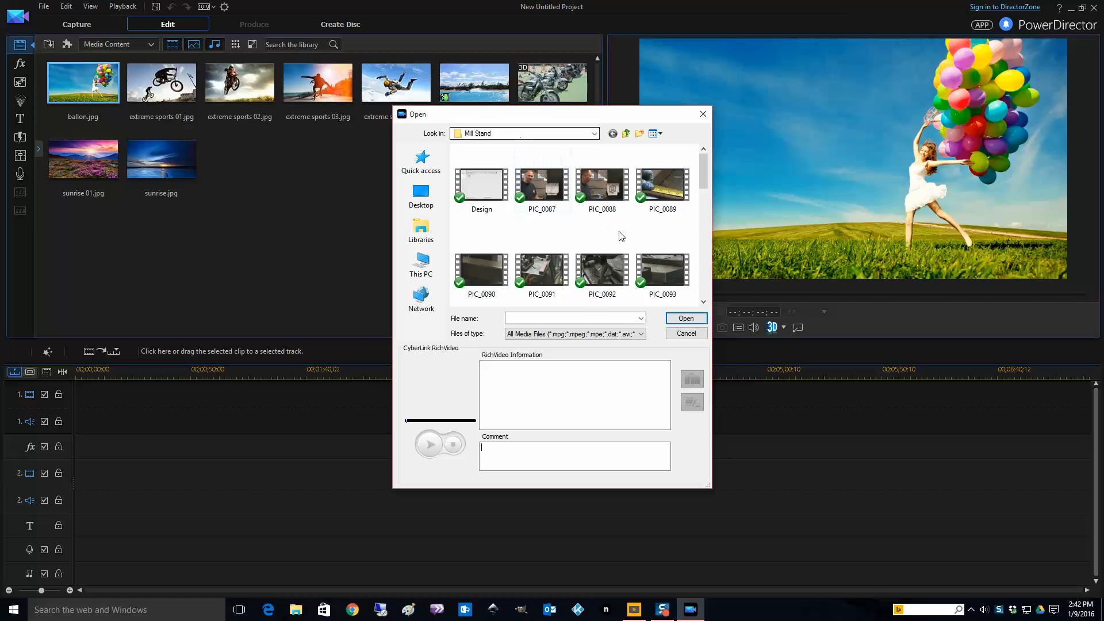
scroll(621, 236, down, 5)
scroll(620, 236, up, 5)
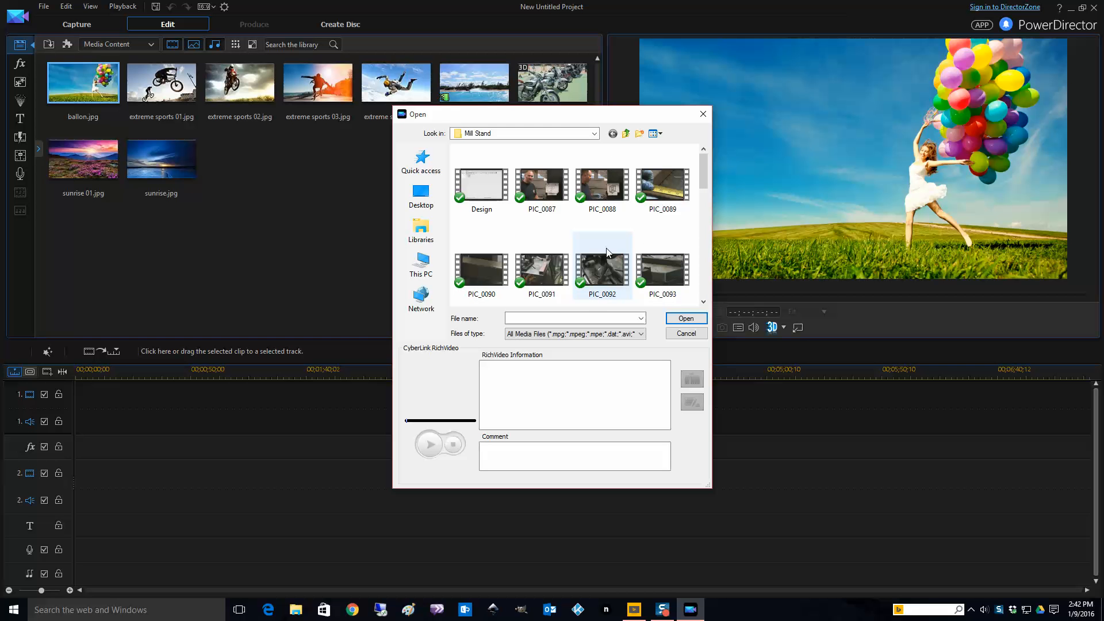
click(484, 194)
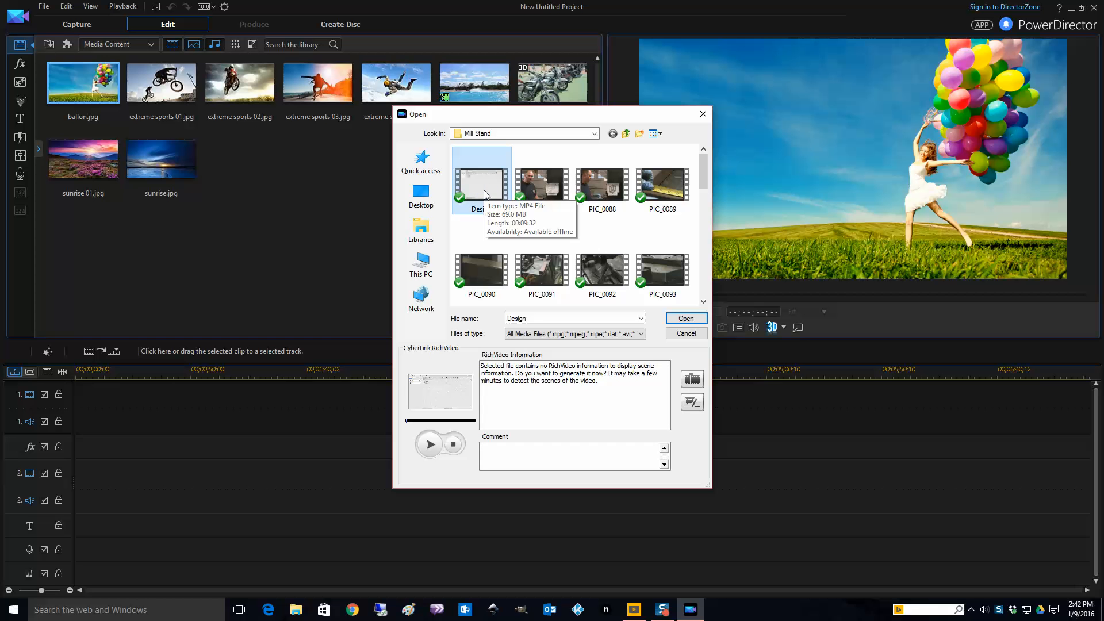
drag(705, 169, 702, 276)
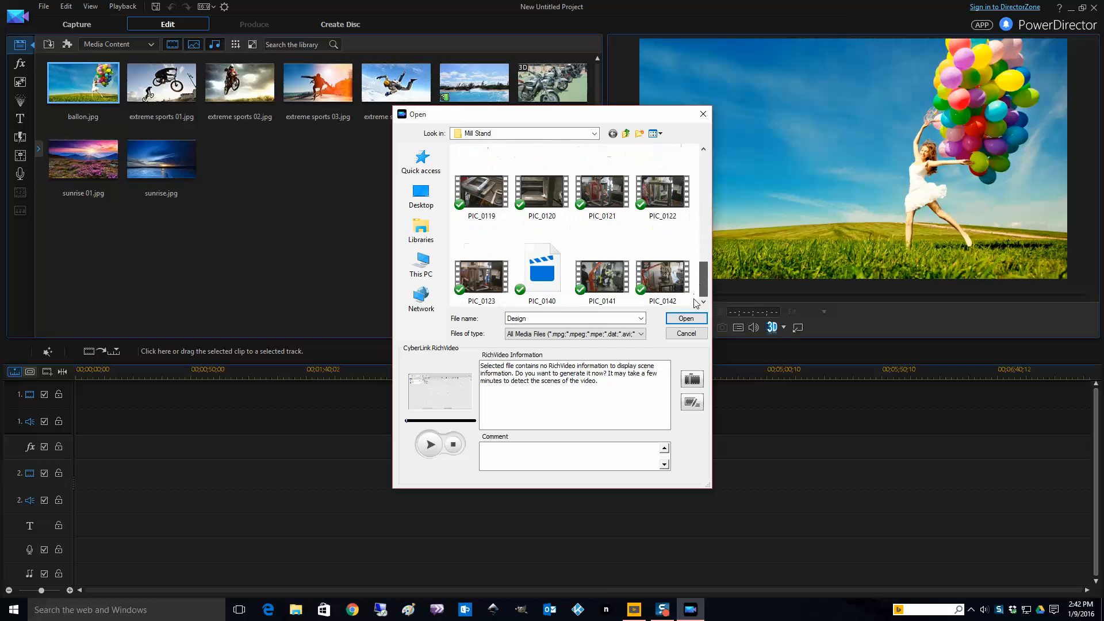
shift+click(662, 276)
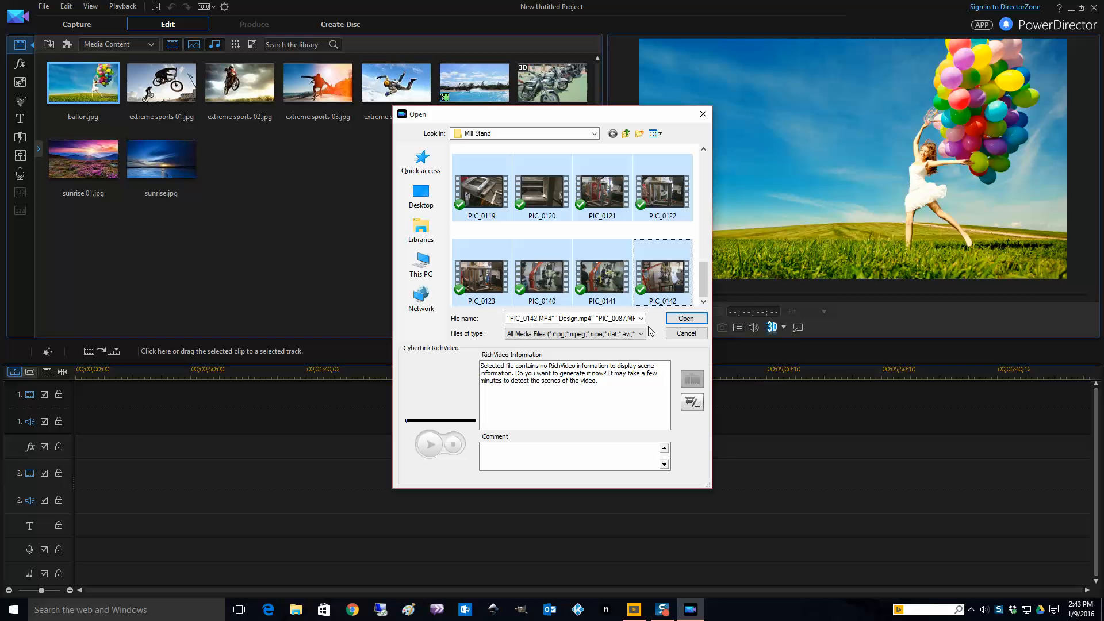
click(683, 319)
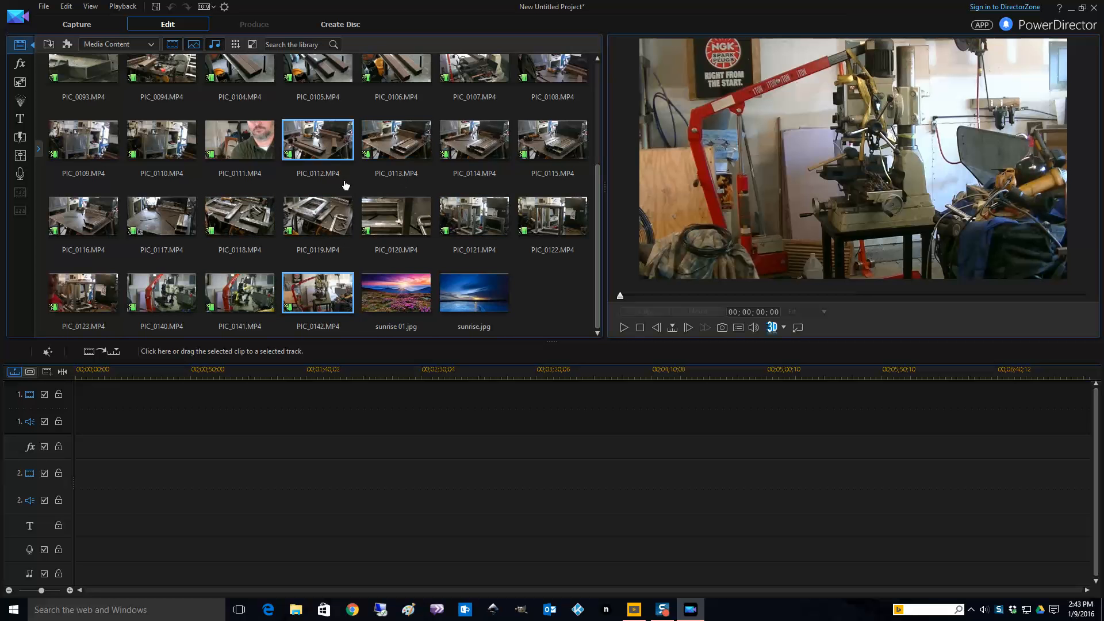
Step: Look through the imported clips, previewing PIC_0087, PIC_0088, PIC_0104 and PIC_0112
scroll(346, 184, up, 3)
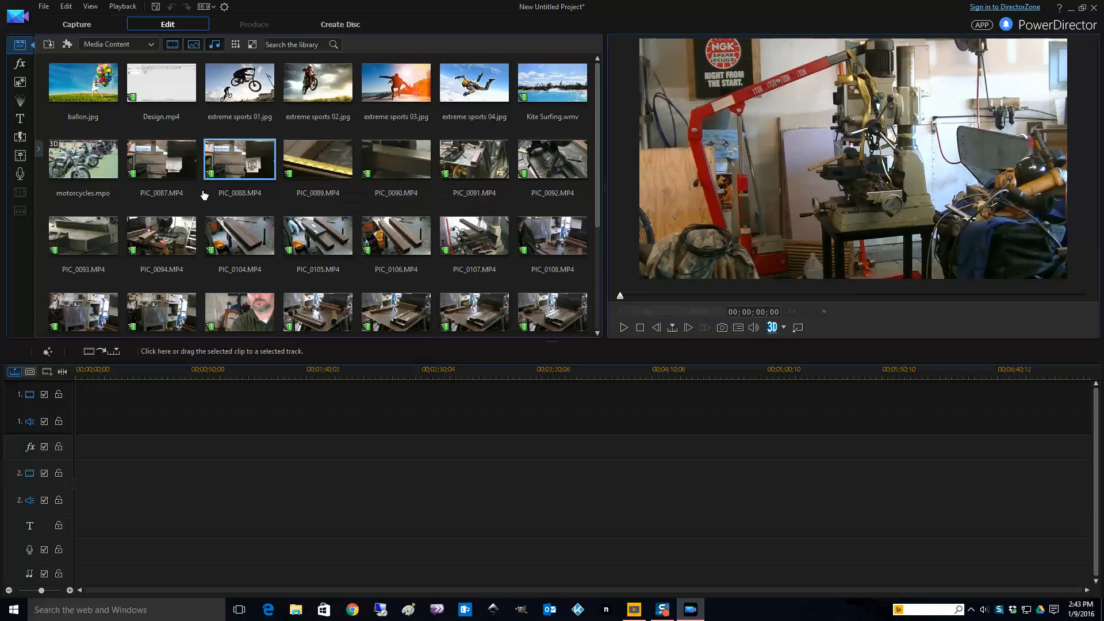
click(160, 152)
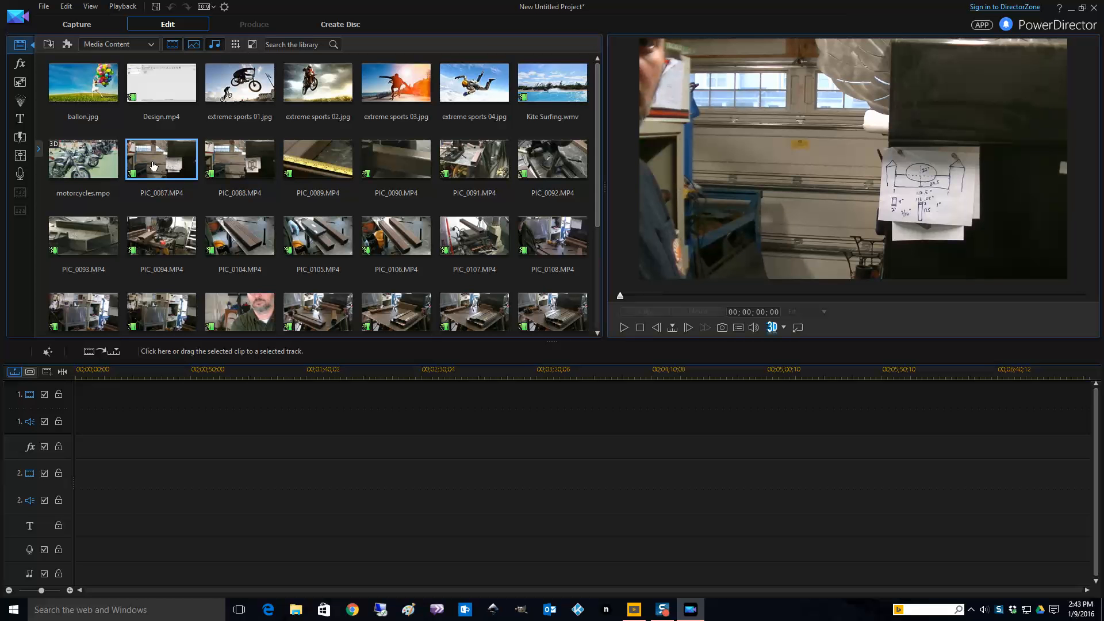
click(262, 163)
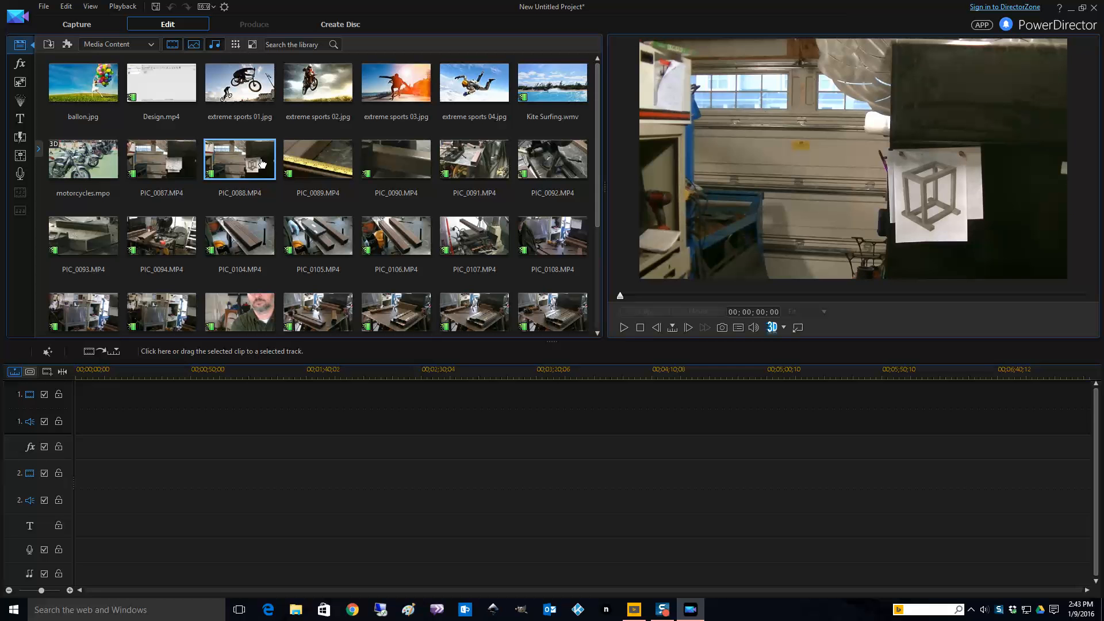
click(257, 242)
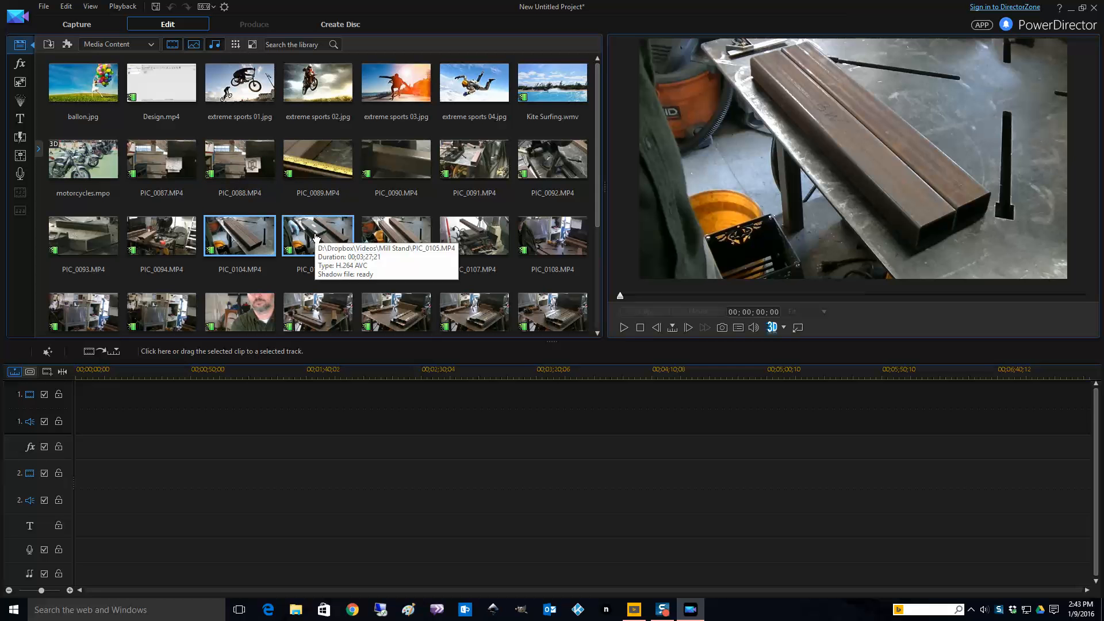
click(322, 316)
scroll(322, 316, down, 3)
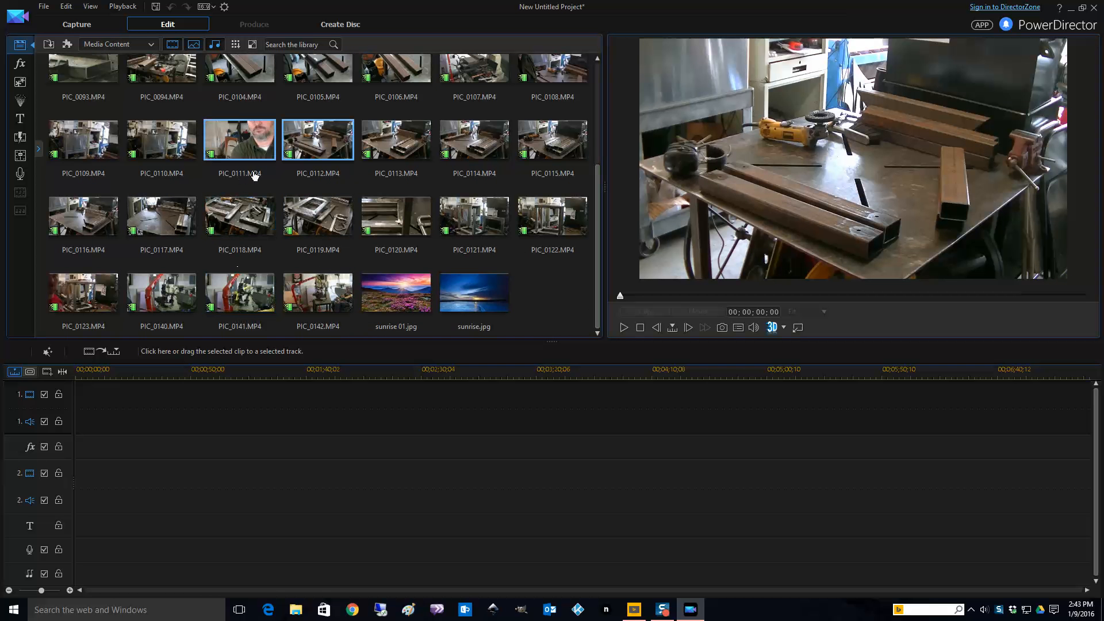
scroll(255, 176, up, 3)
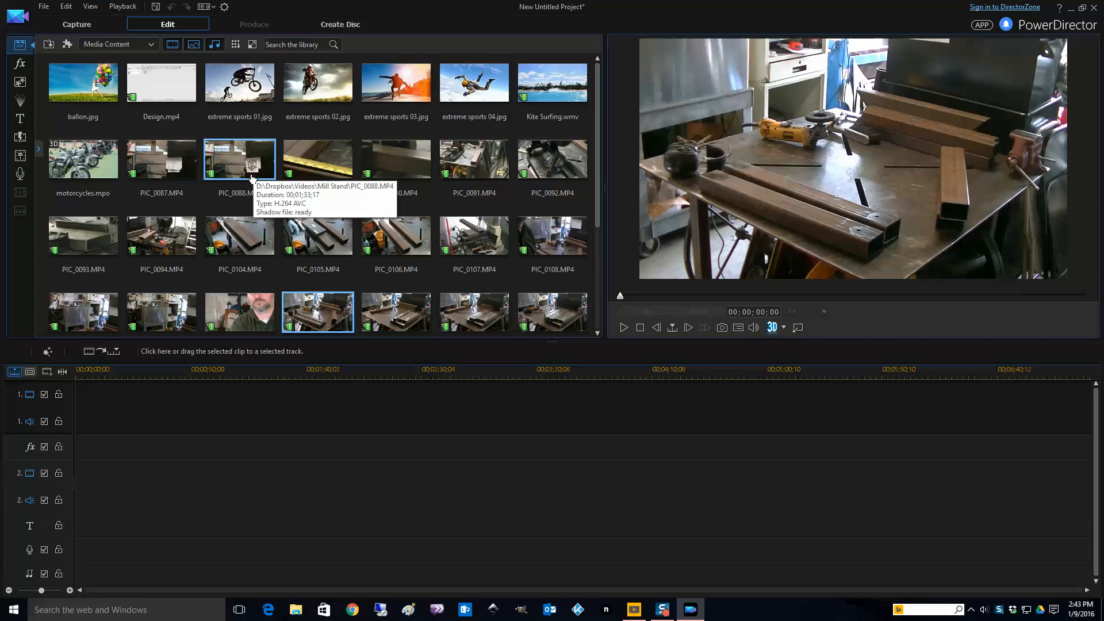
Step: Import the INSPIRATION MW BUMP IN and INSPIRATION MW BUMP OUT clips from the parent Videos folder
click(47, 44)
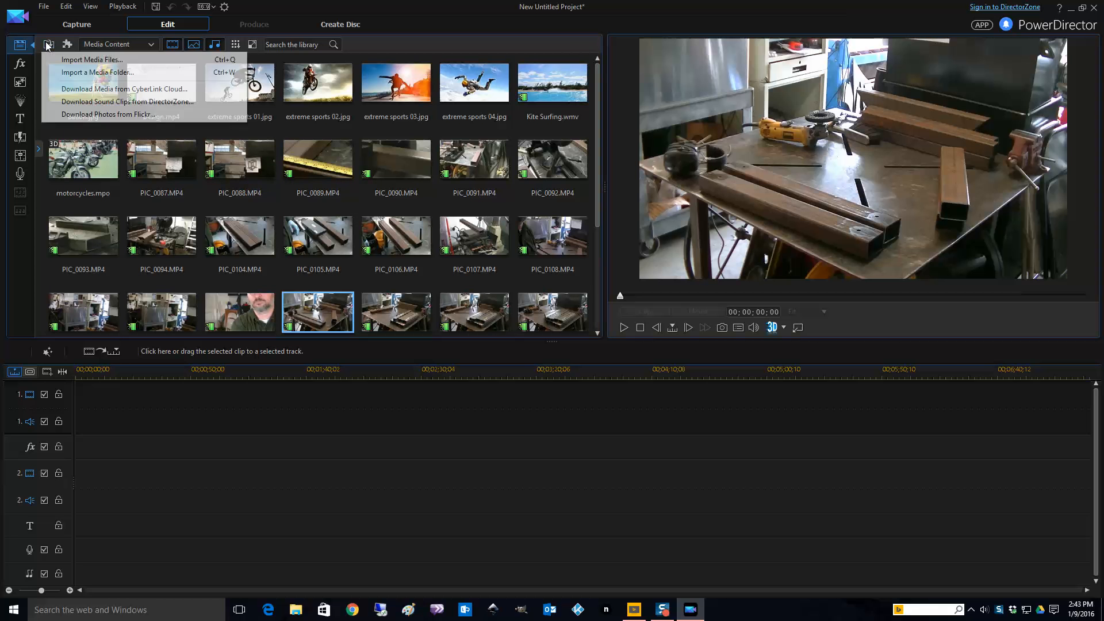
click(95, 61)
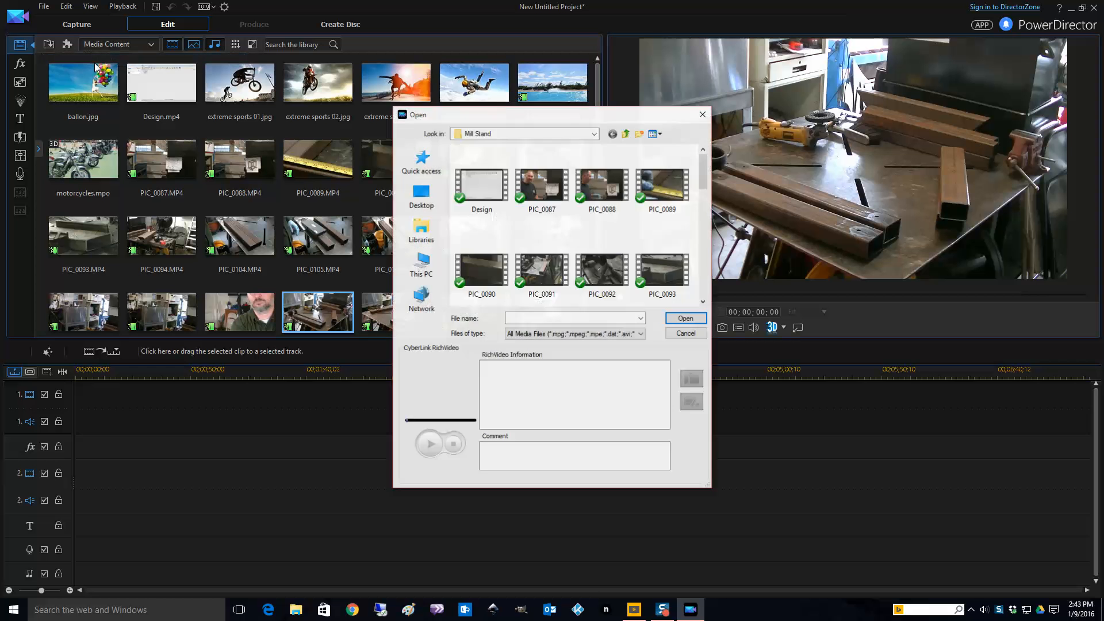
click(627, 134)
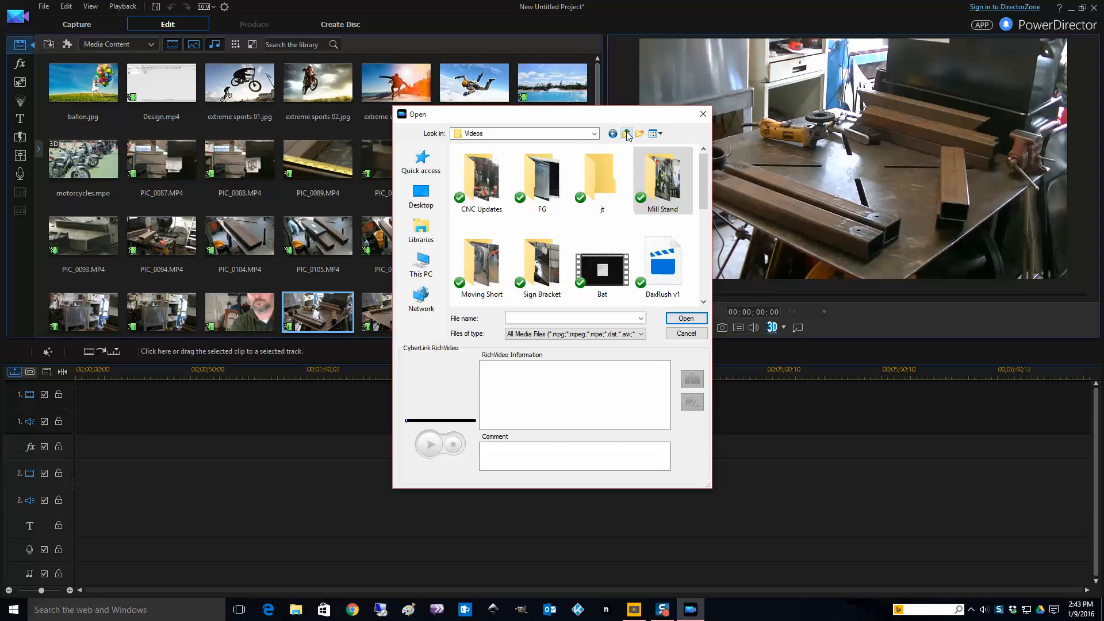
scroll(634, 206, down, 5)
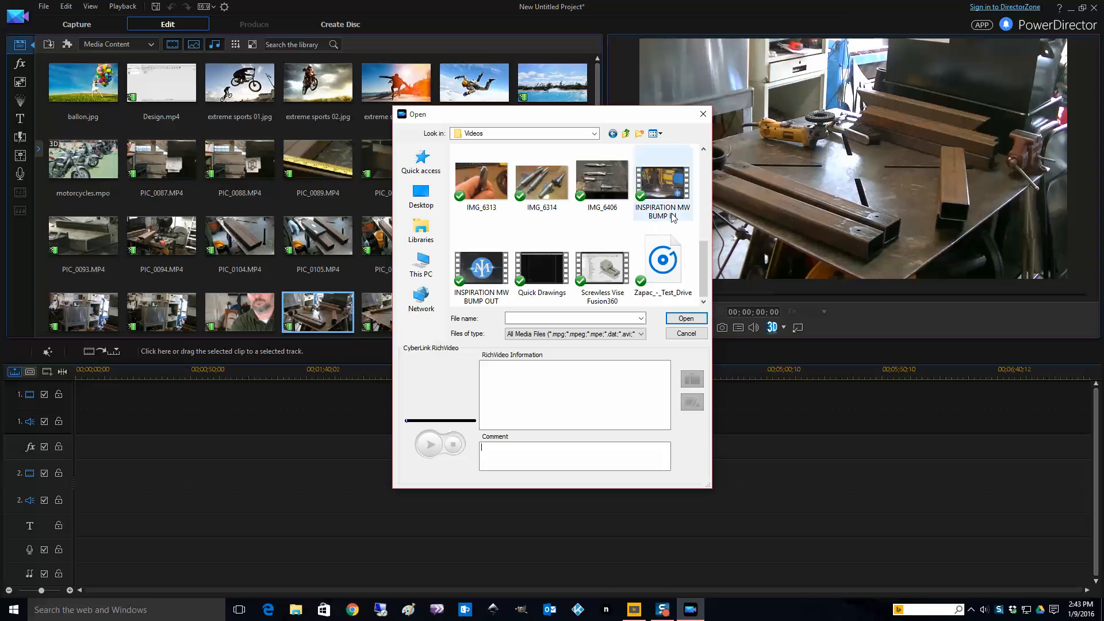
click(657, 182)
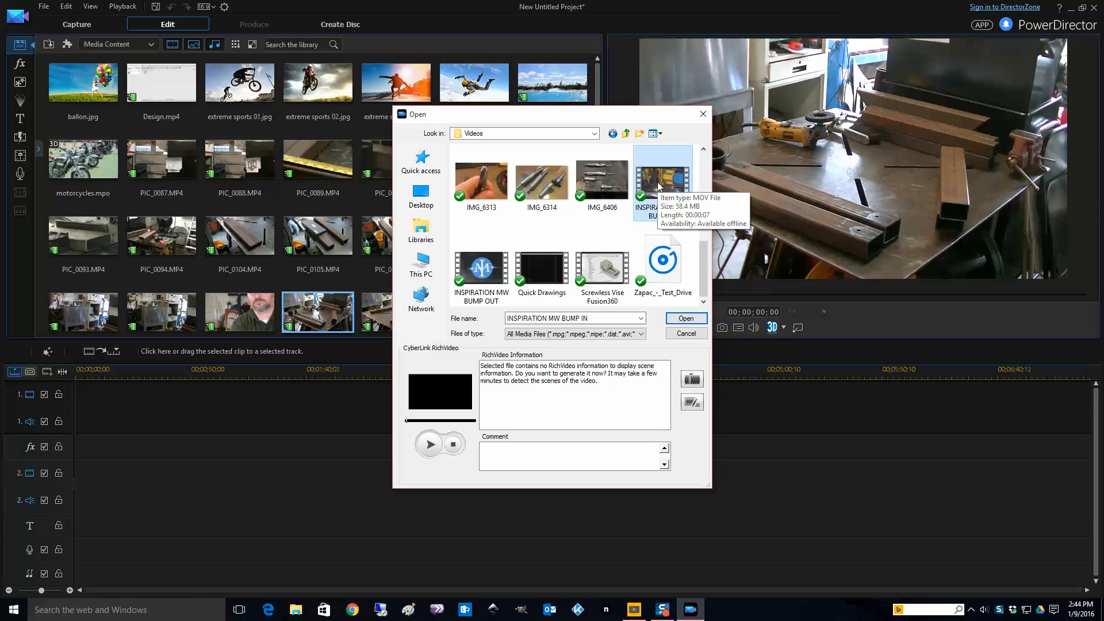
ctrl+click(482, 270)
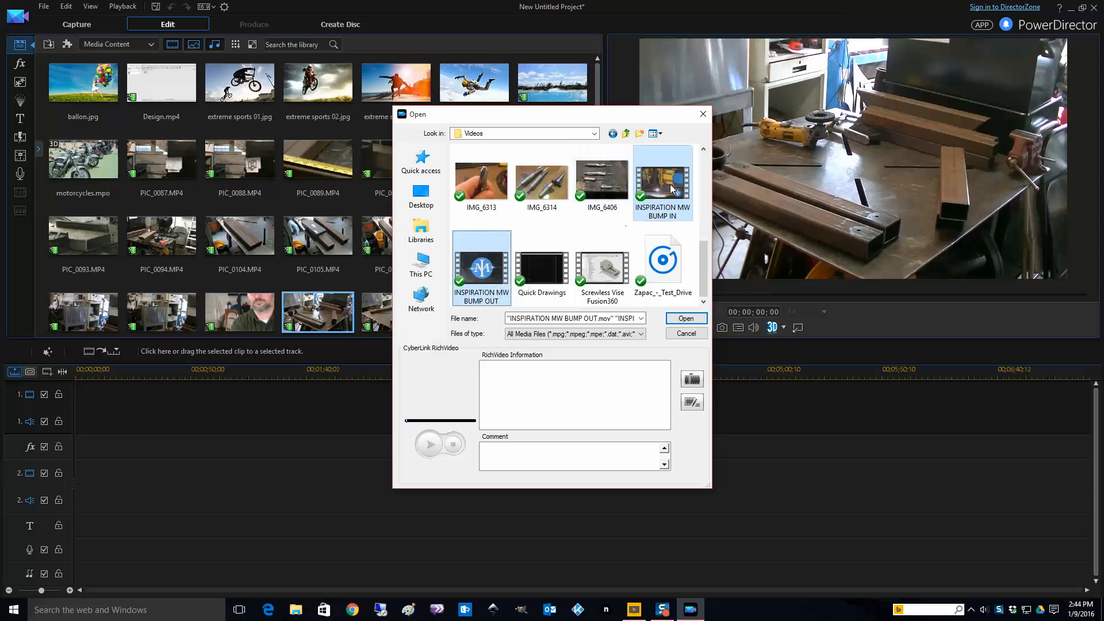
click(686, 318)
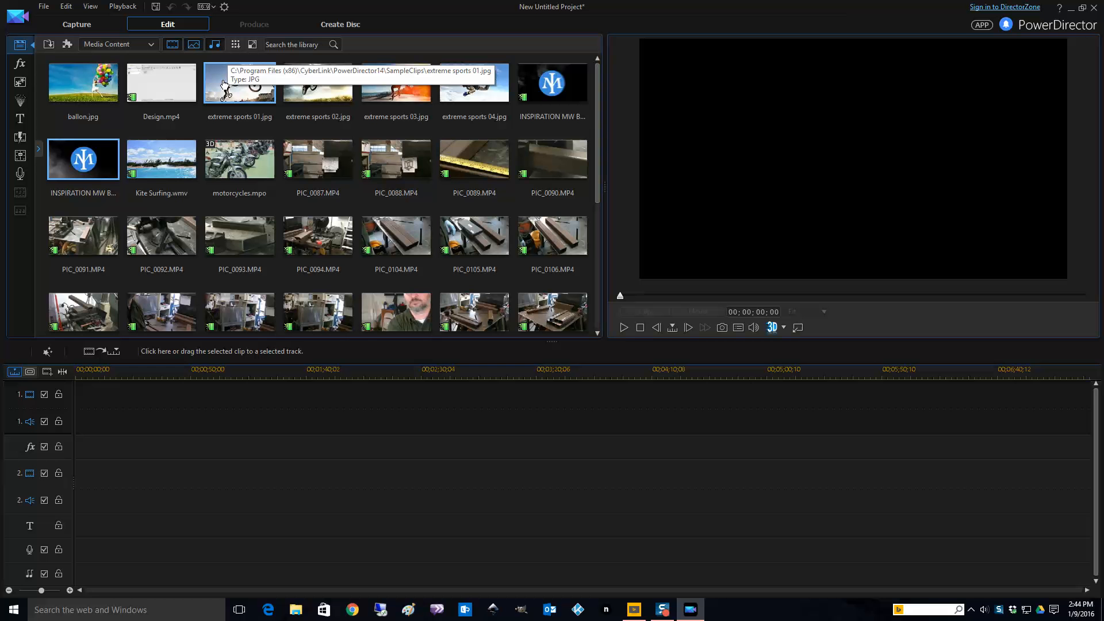
click(151, 44)
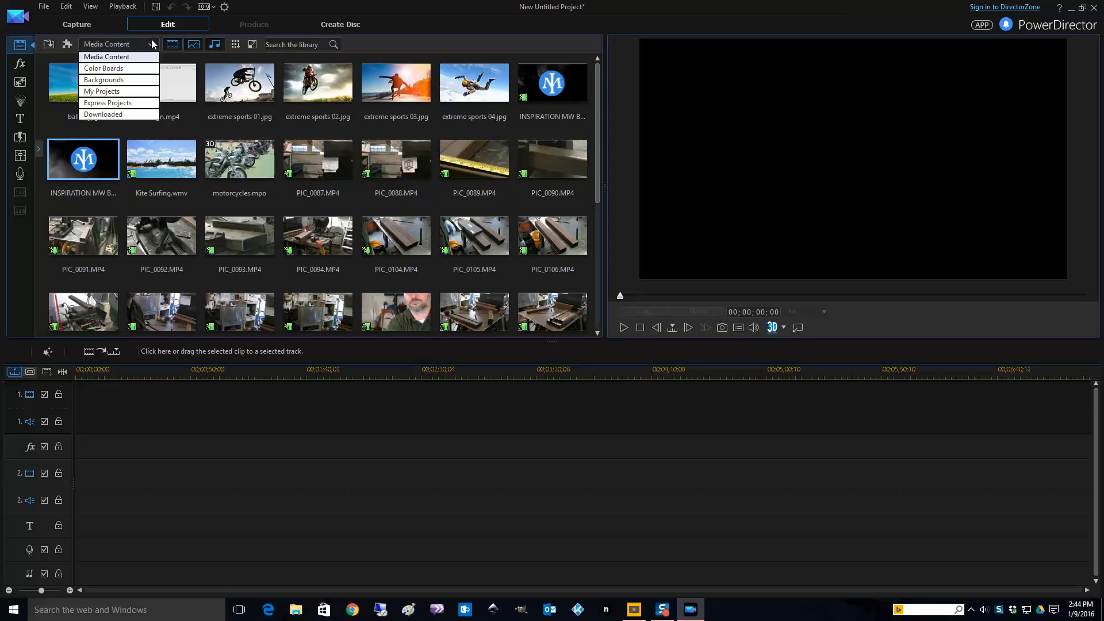
click(151, 42)
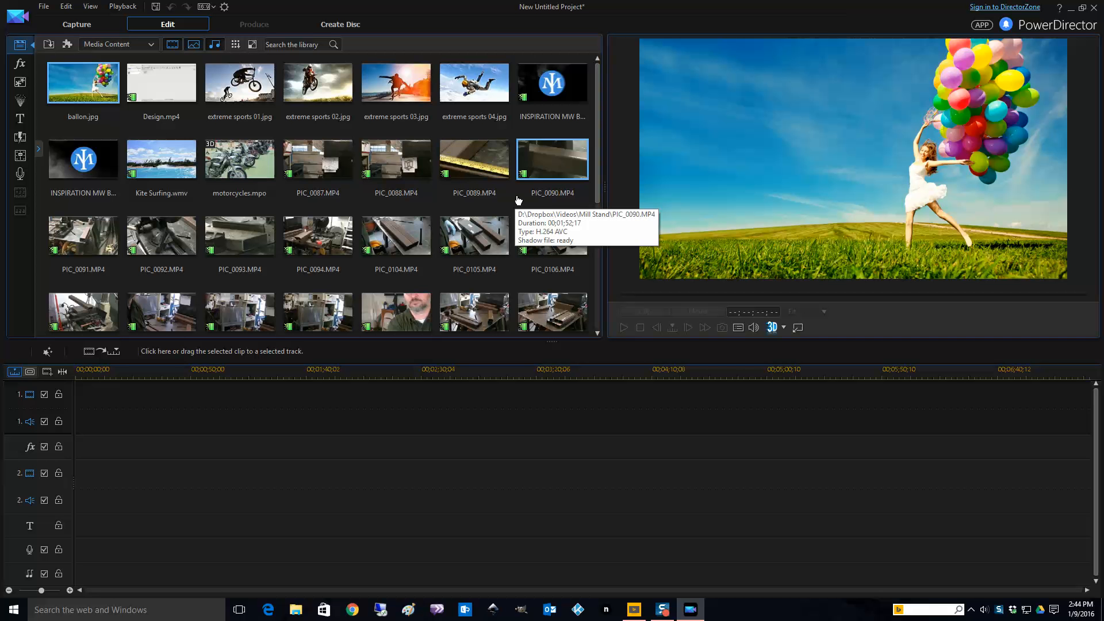
Step: Find the PIC_0111.MP4 clip in the media library, play it in the preview and pause it
scroll(518, 200, down, 3)
scroll(485, 265, up, 2)
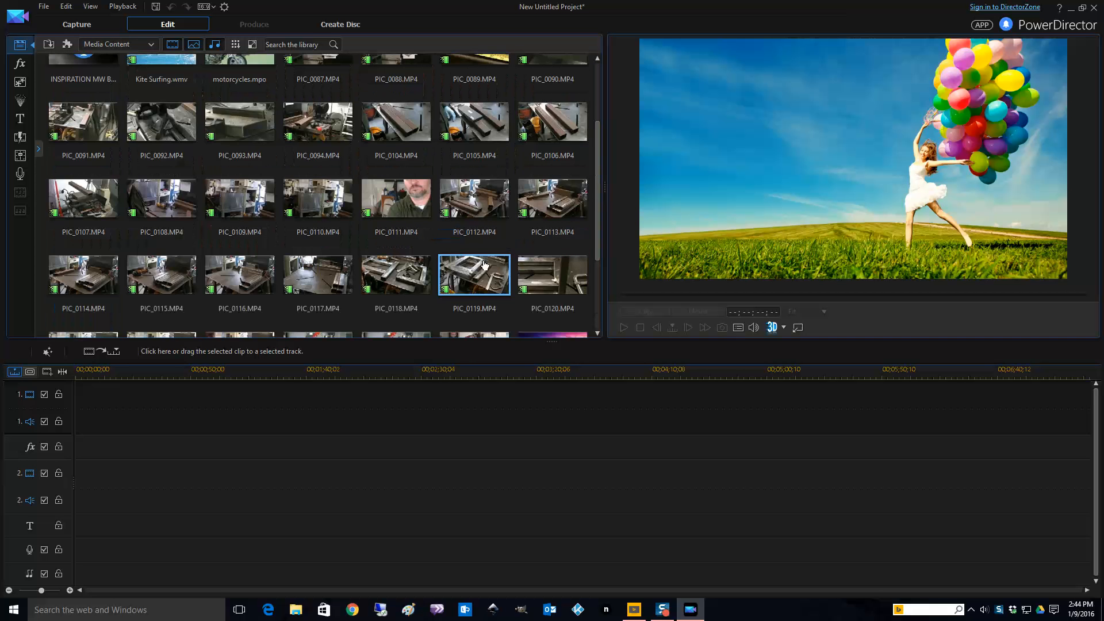
scroll(495, 265, up, 2)
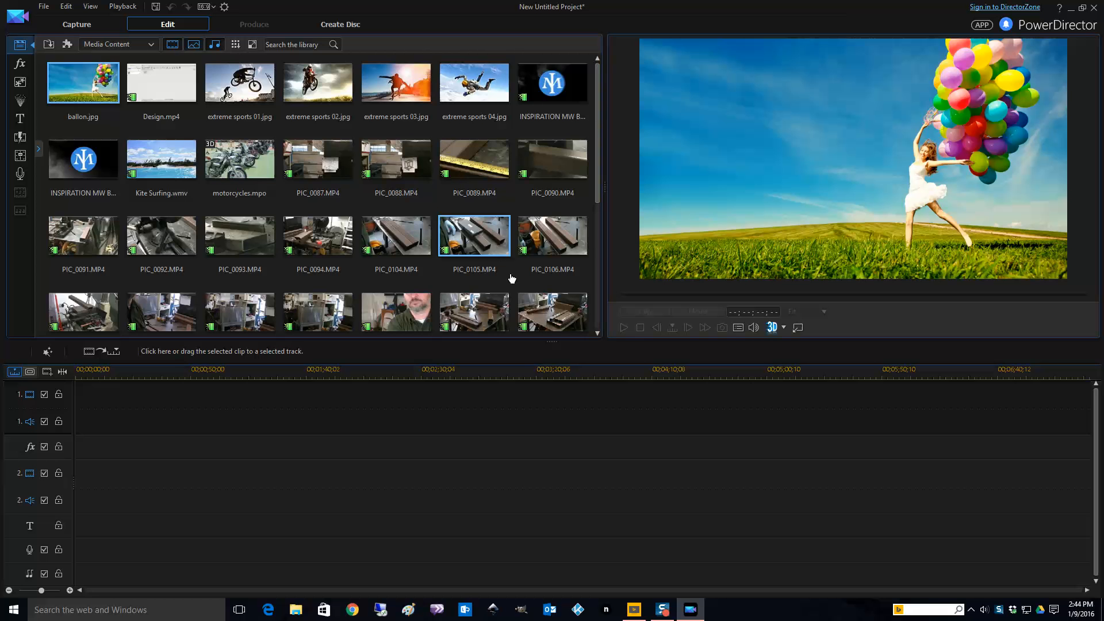
scroll(512, 279, down, 2)
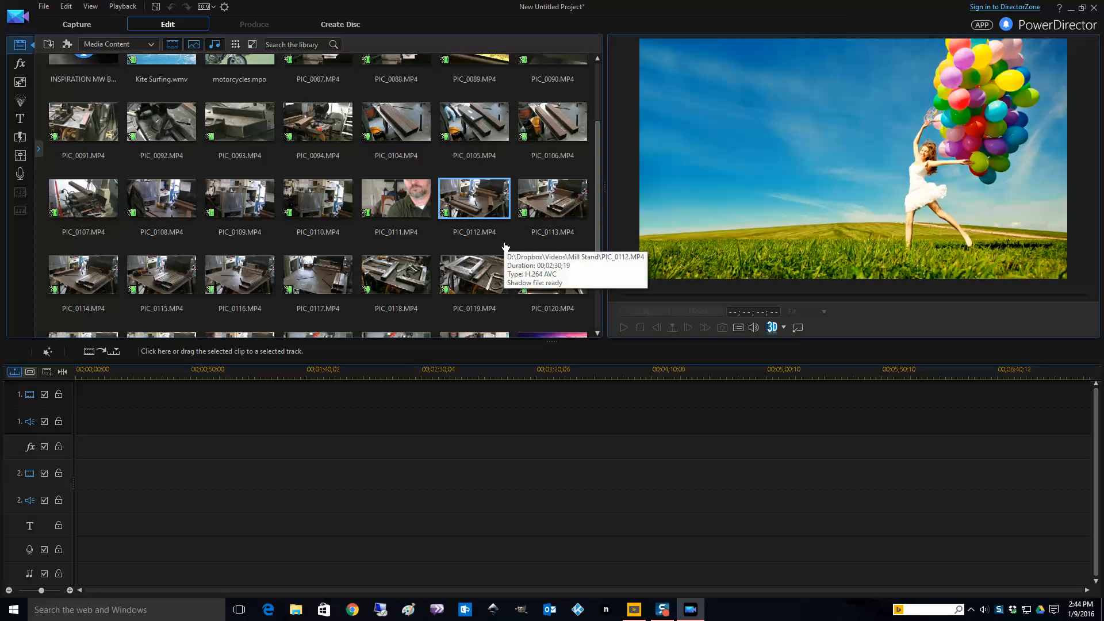
click(404, 199)
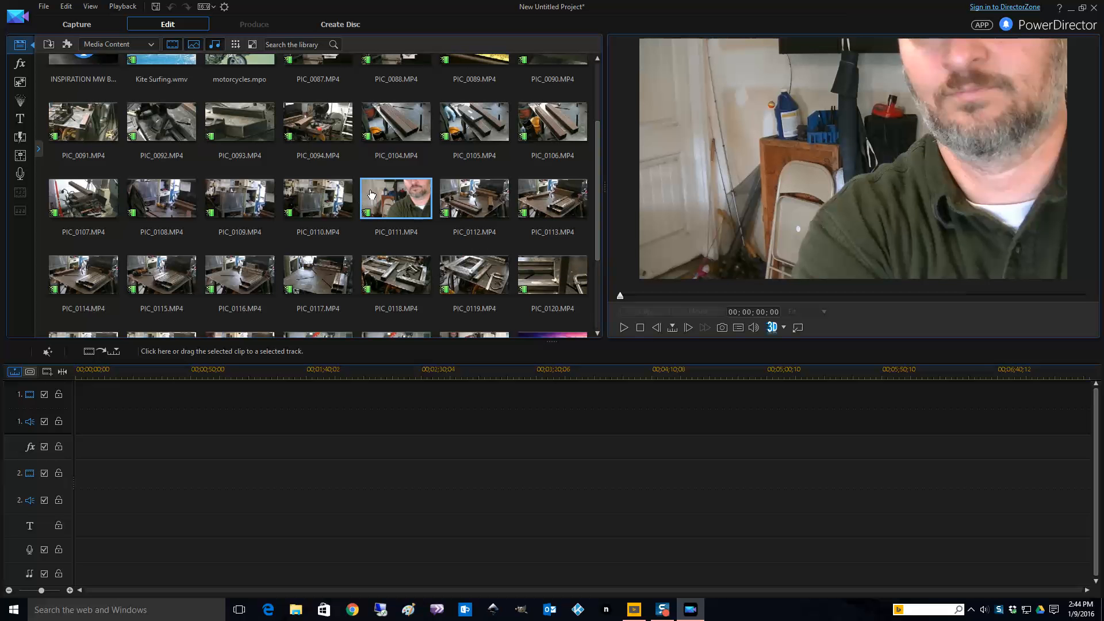
key(space)
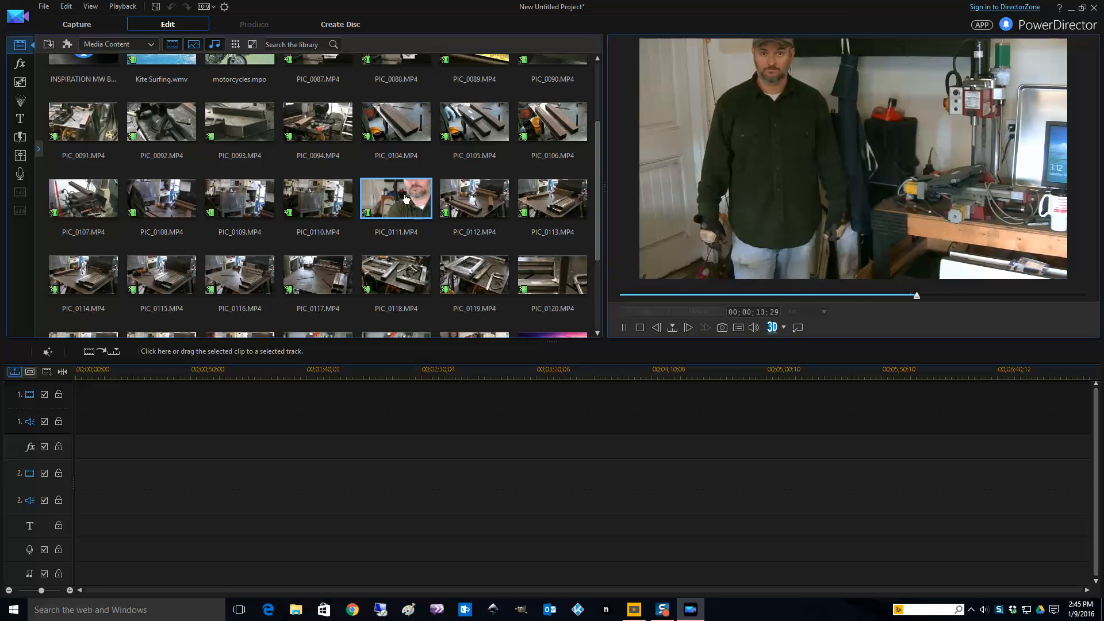
click(625, 327)
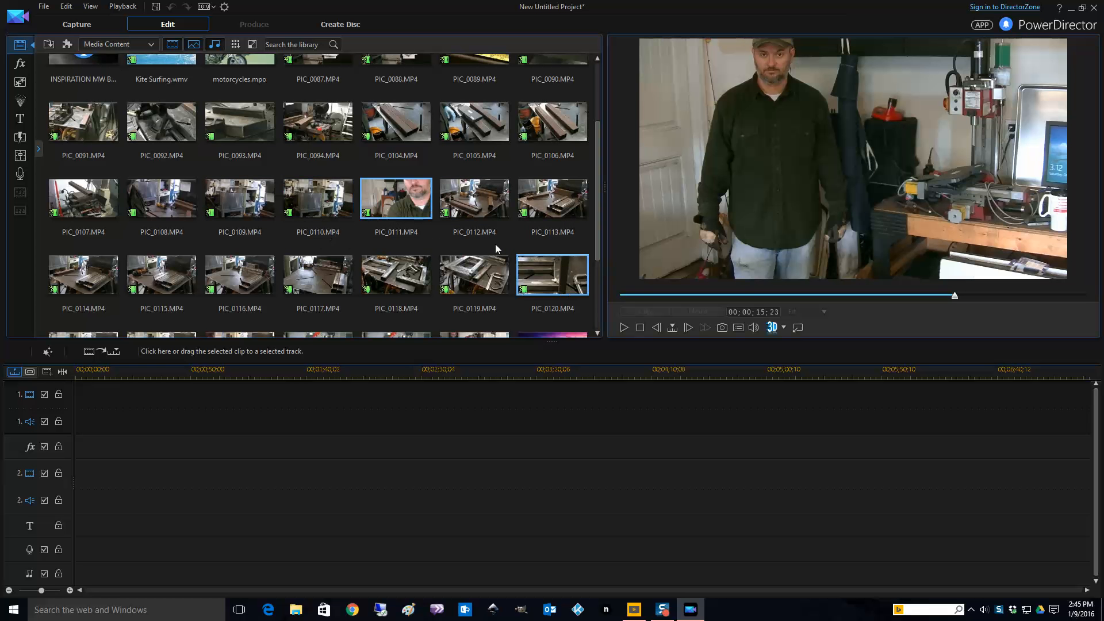
Step: Play and pause the PIC_0087.MP4 clip in the preview, and reselect it in the library
drag(596, 219, 599, 166)
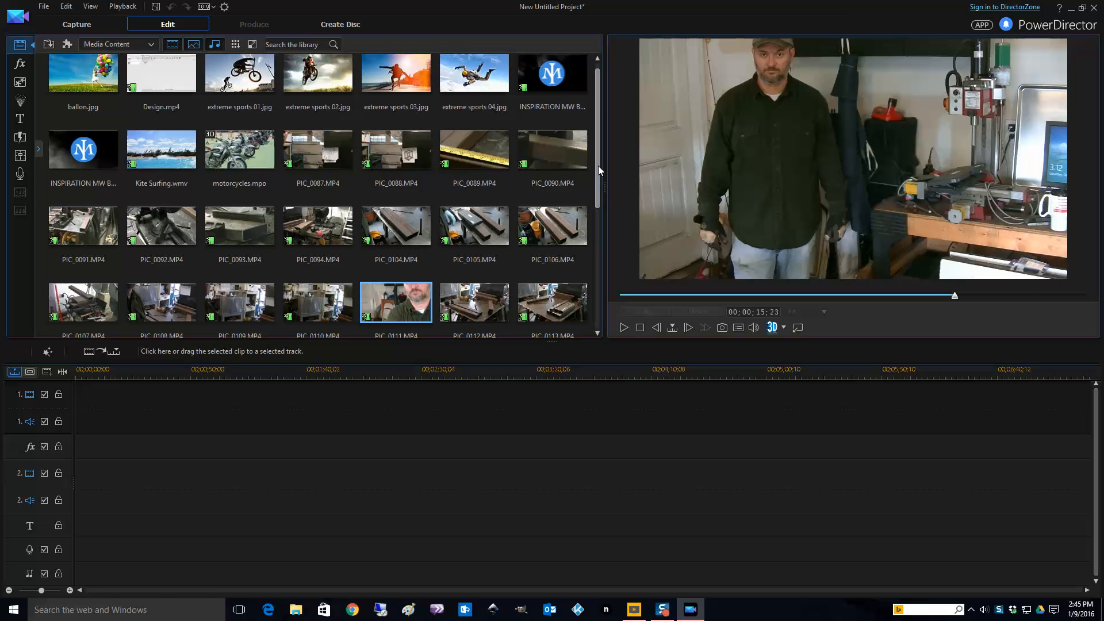
click(321, 151)
double_click(321, 151)
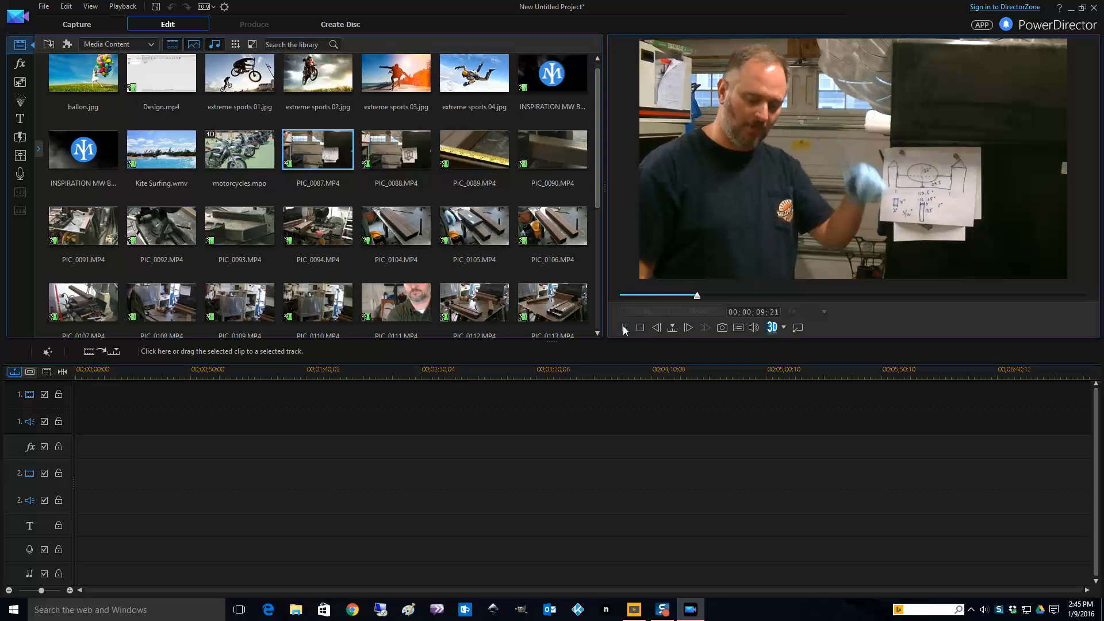
key(space)
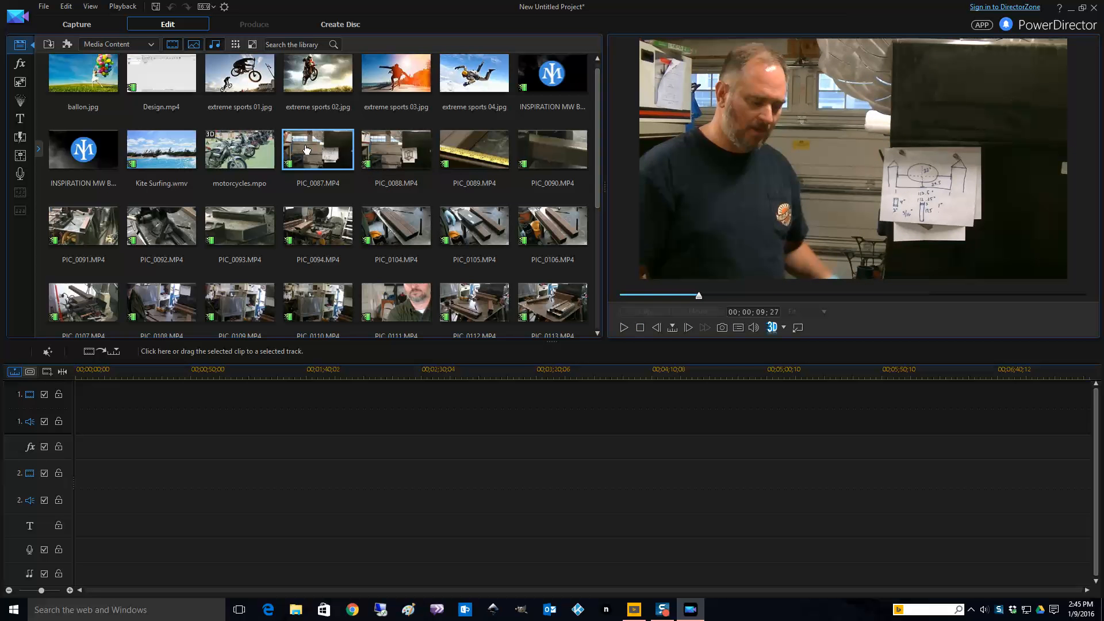
click(361, 194)
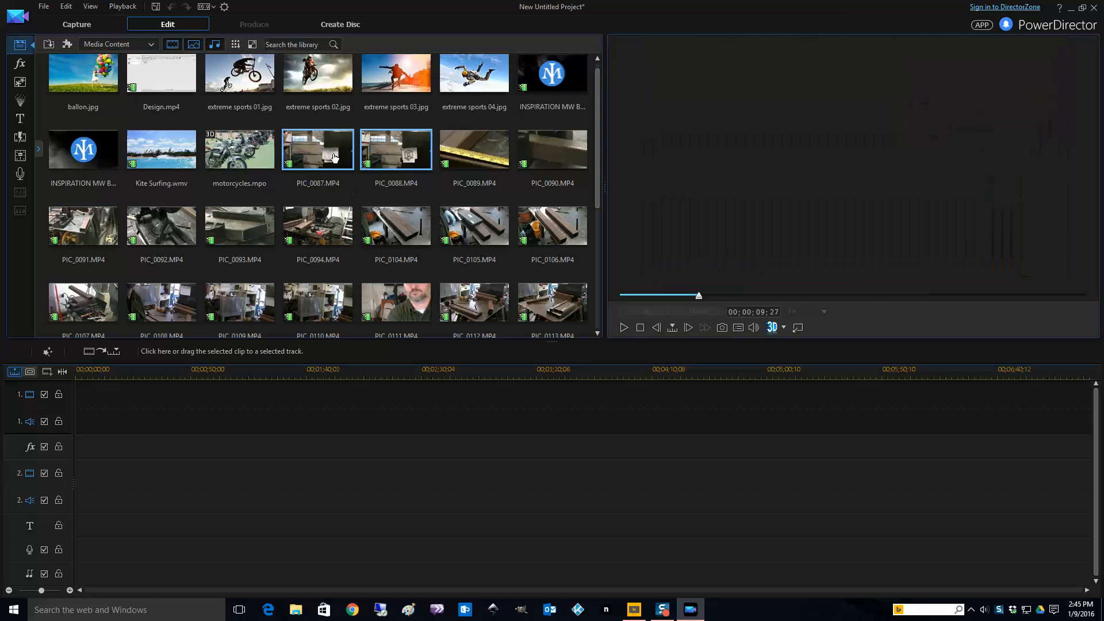
click(335, 157)
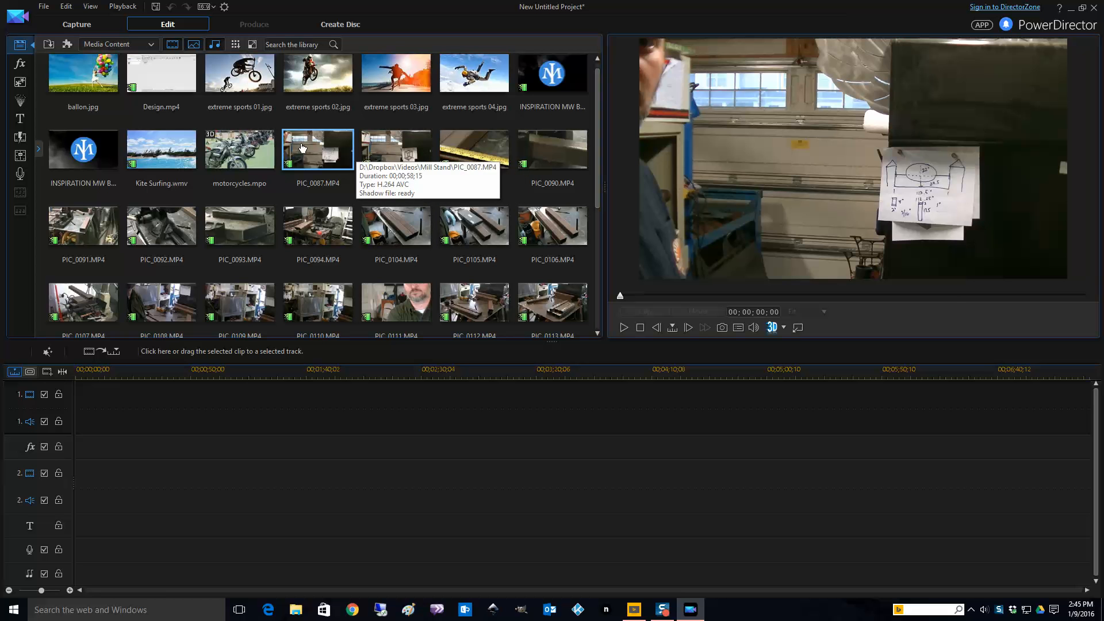
Step: Place PIC_0087 on video track 1, trim about 19 seconds off its beginning and keep it at the timeline's start
click(403, 161)
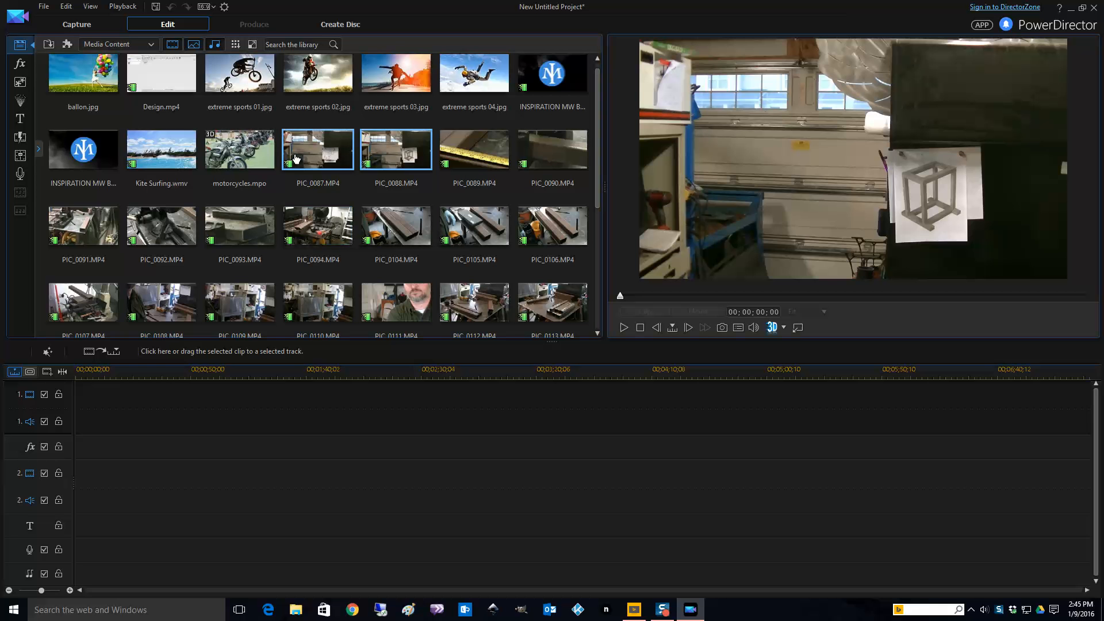
drag(320, 151, 134, 395)
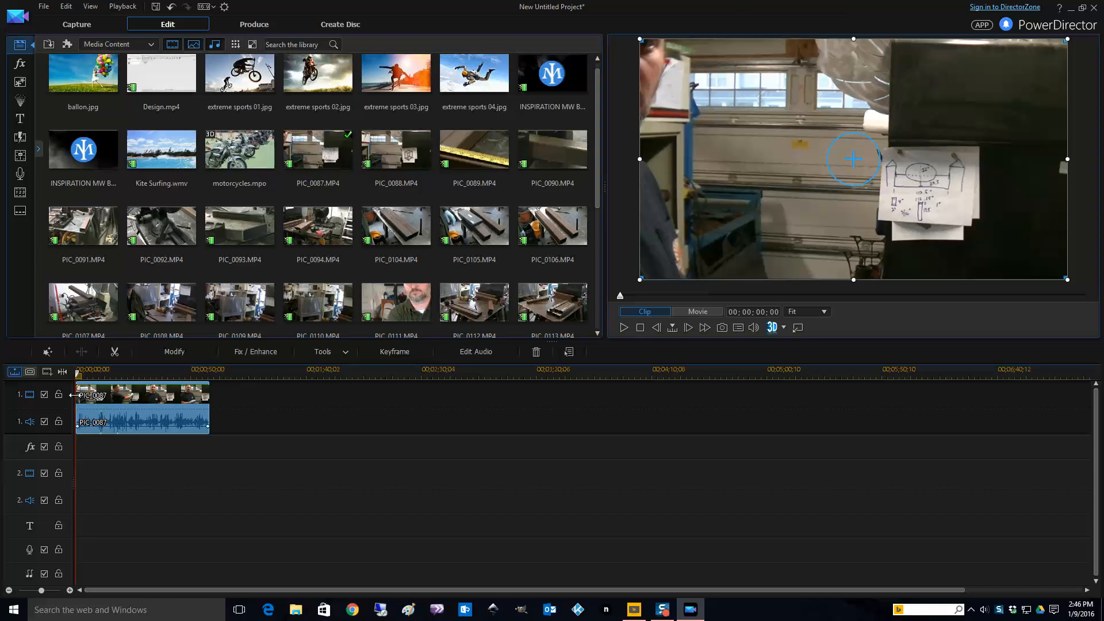
mouse_move(75, 395)
mouse_down()
mouse_move(123, 394)
mouse_move(84, 396)
mouse_up()
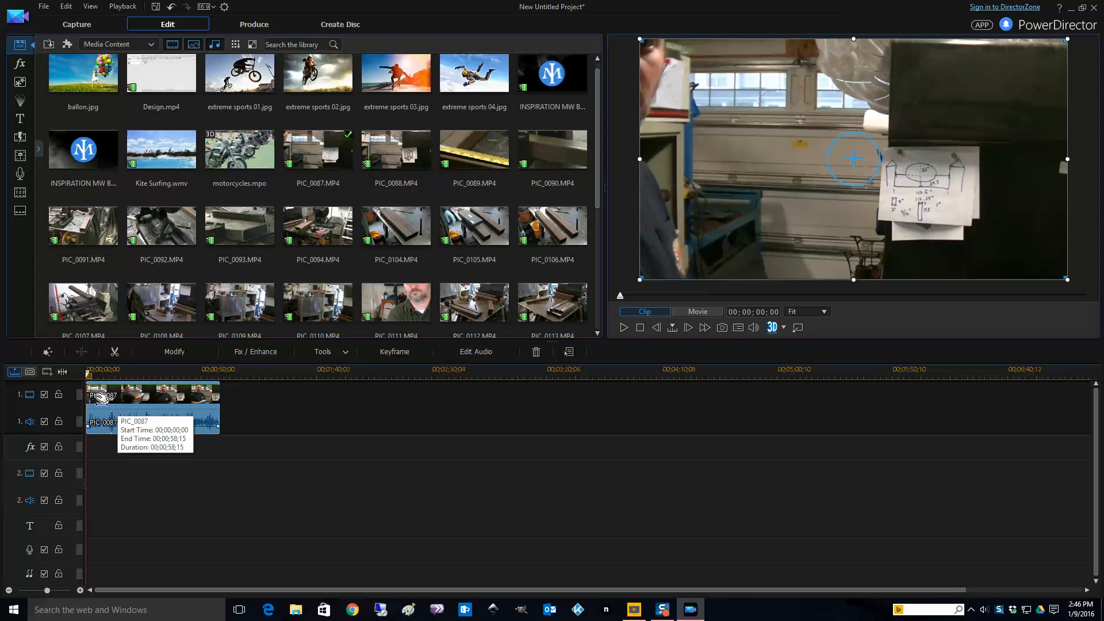
drag(89, 395, 130, 395)
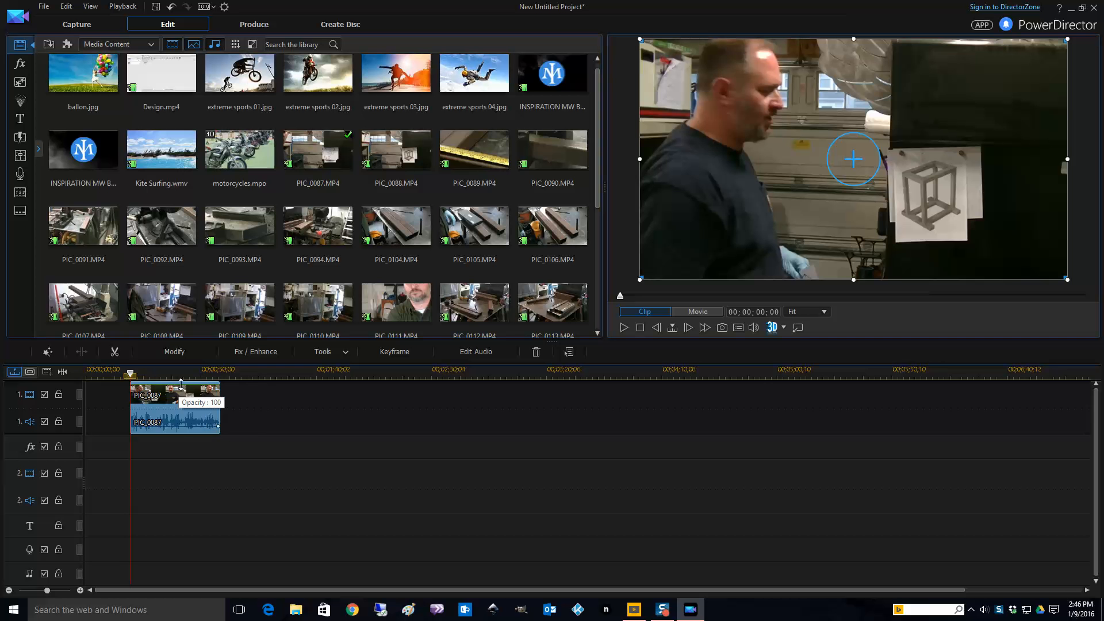
drag(182, 396, 138, 397)
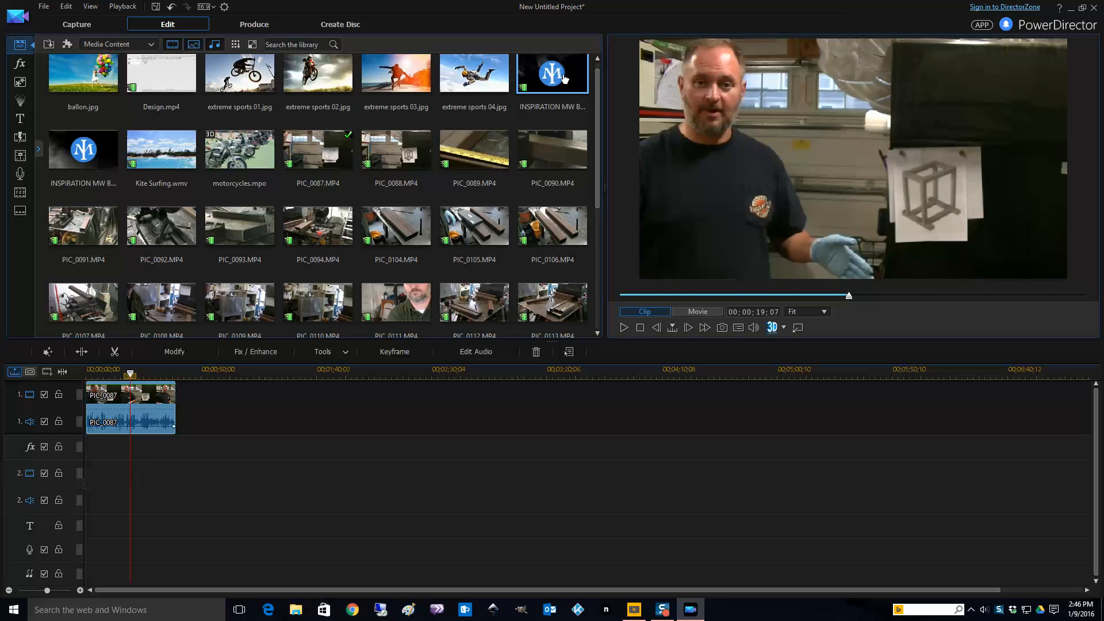
Step: Append INSPIRATION MW BUMP IN, PIC_0088 and the clips PIC_0089 through PIC_0106 in order on video track 1
drag(563, 79, 176, 408)
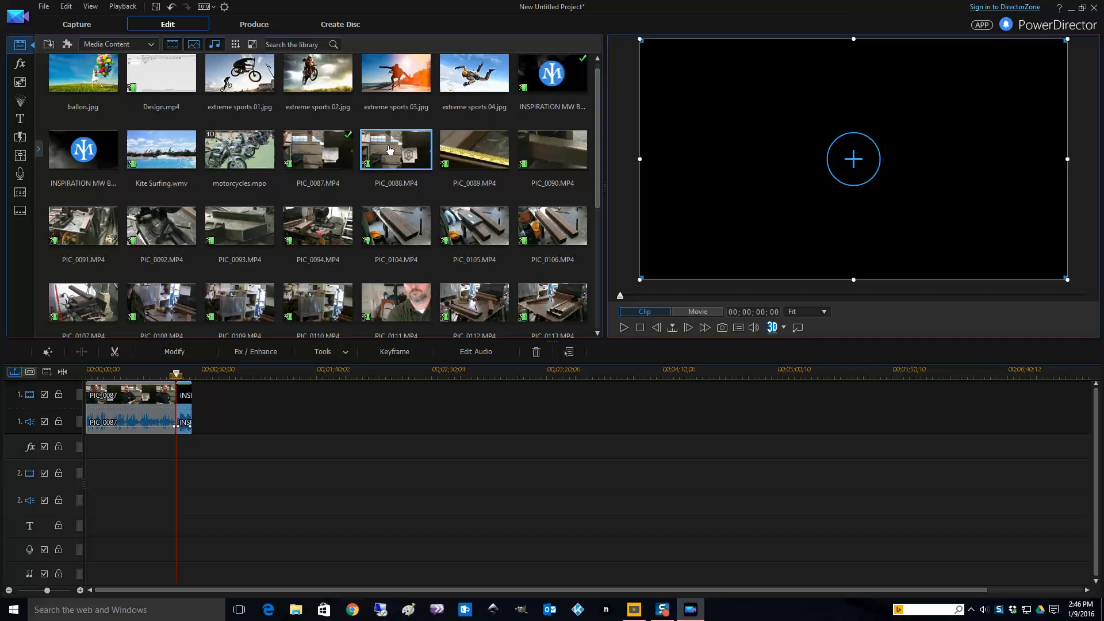
drag(390, 151, 196, 422)
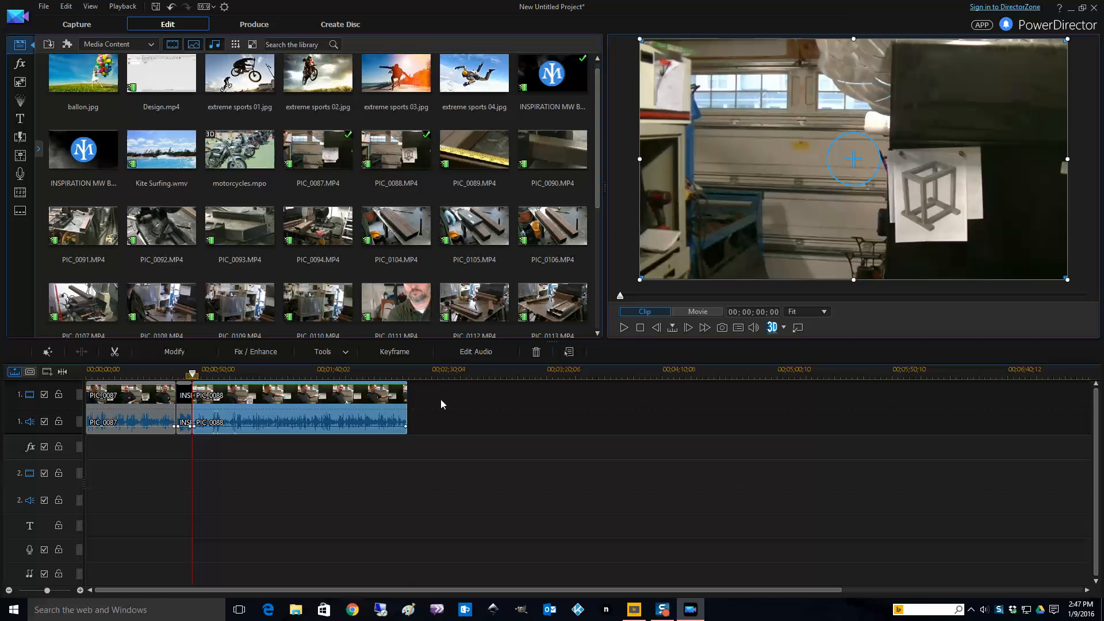
click(88, 228)
click(490, 153)
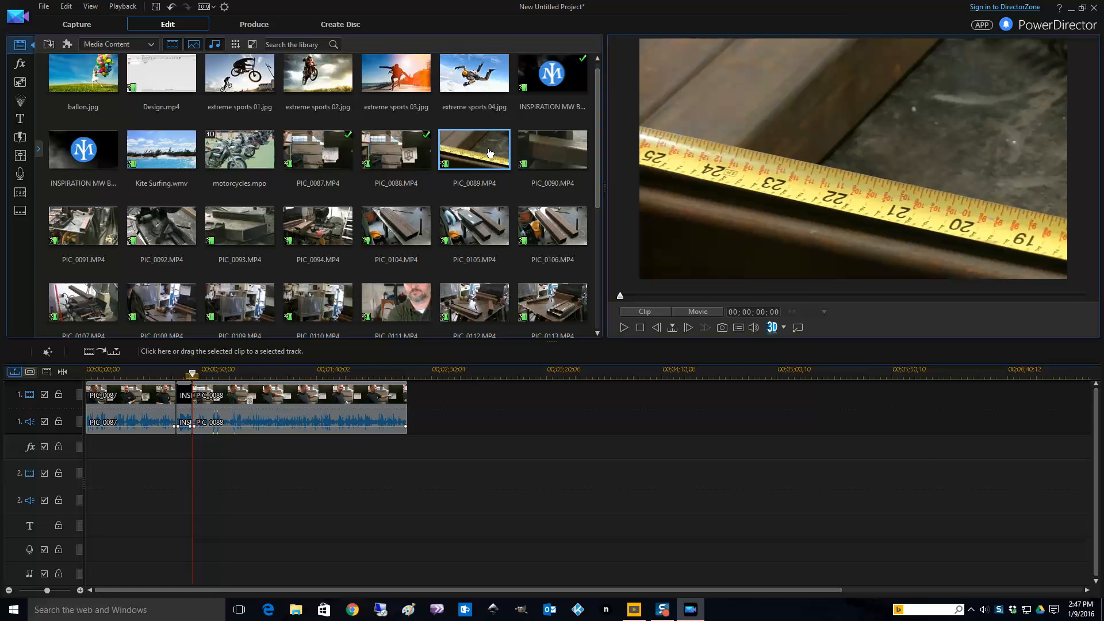
shift+click(541, 228)
drag(541, 228, 412, 403)
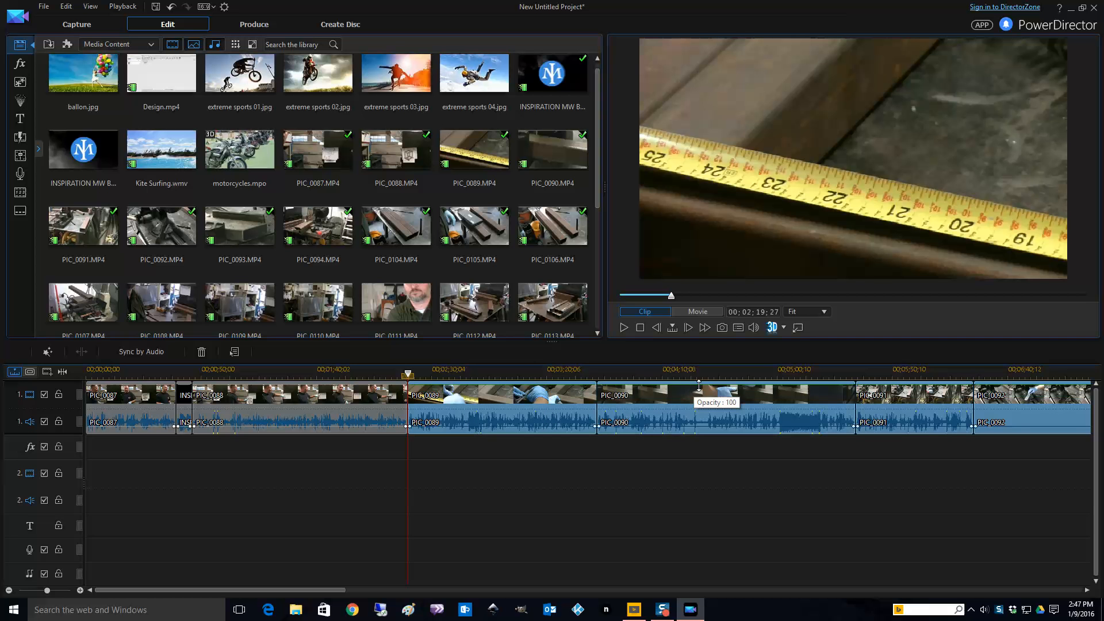
Step: Trim about 19 seconds off the start of PIC_0089, using the Trim and Move All Clips option
click(461, 224)
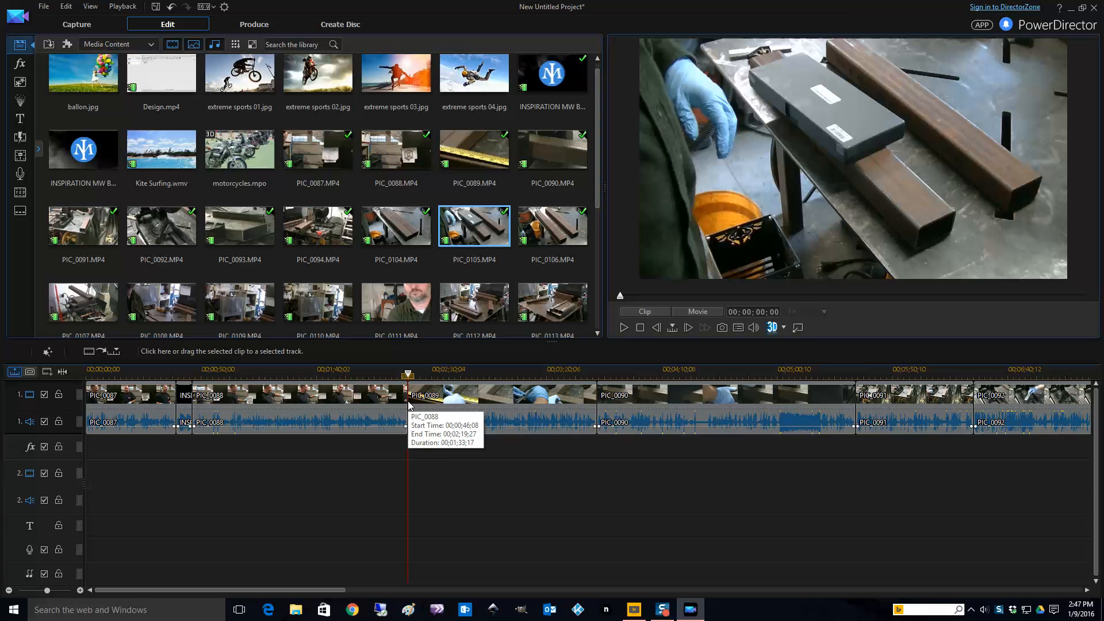
click(432, 398)
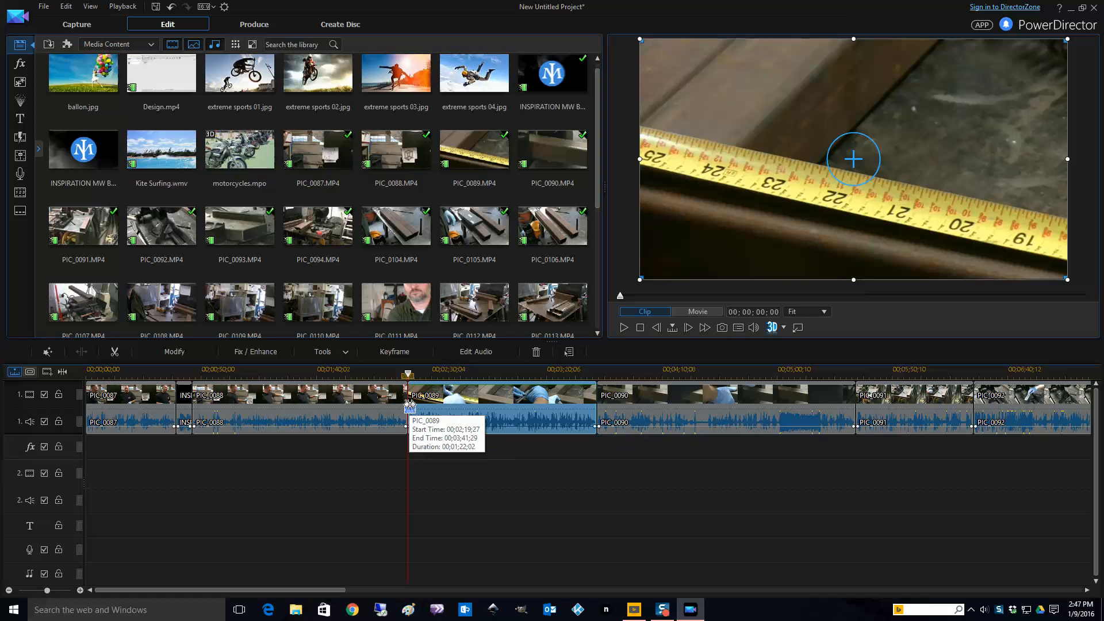
drag(410, 406, 453, 405)
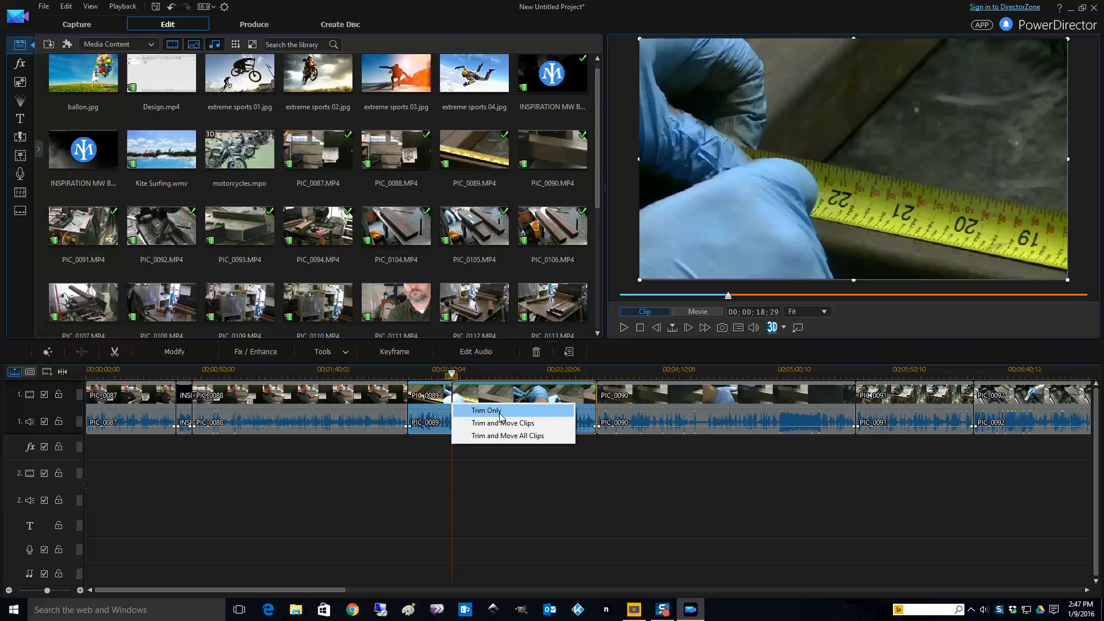
click(507, 436)
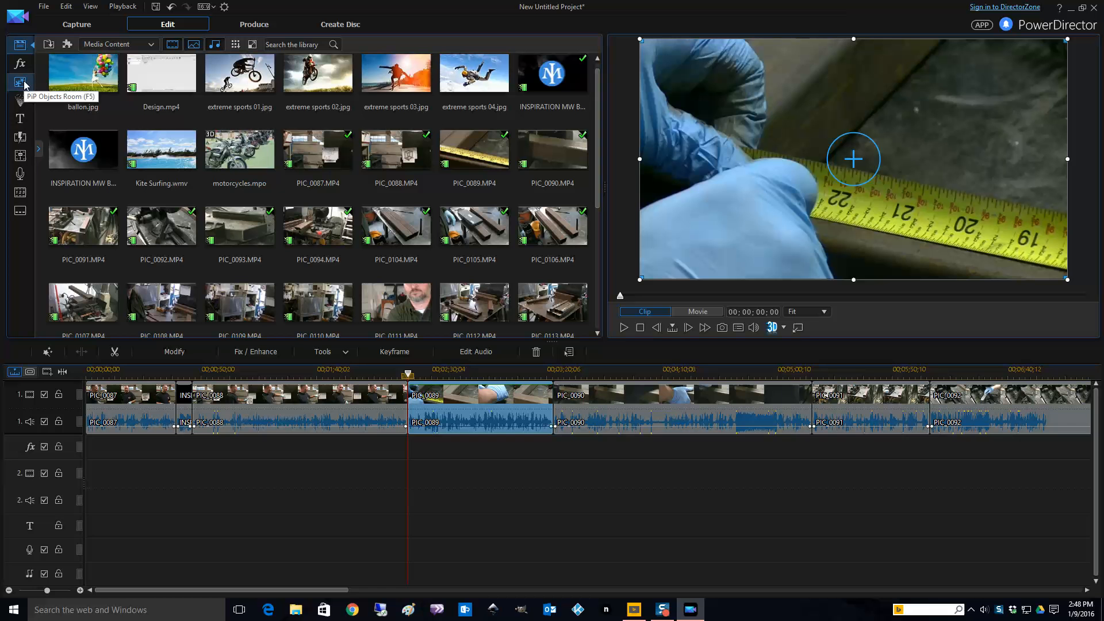
Step: Add a Cross transition between the intro clip and PIC_0088, and a Full Twist transition between PIC_0088 and PIC_0089
click(25, 139)
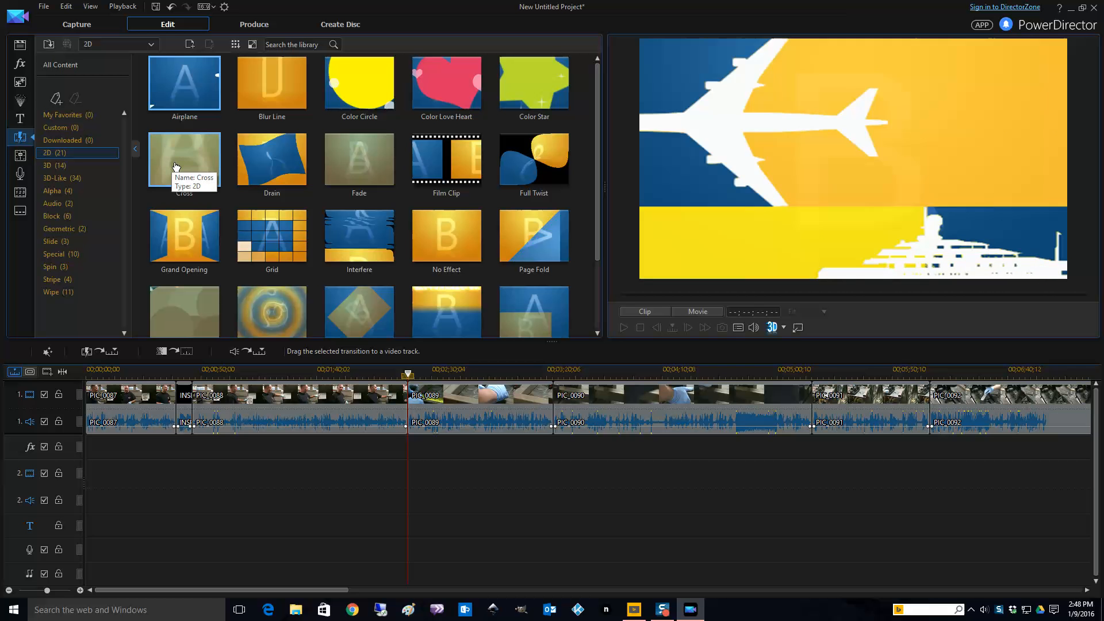
click(178, 166)
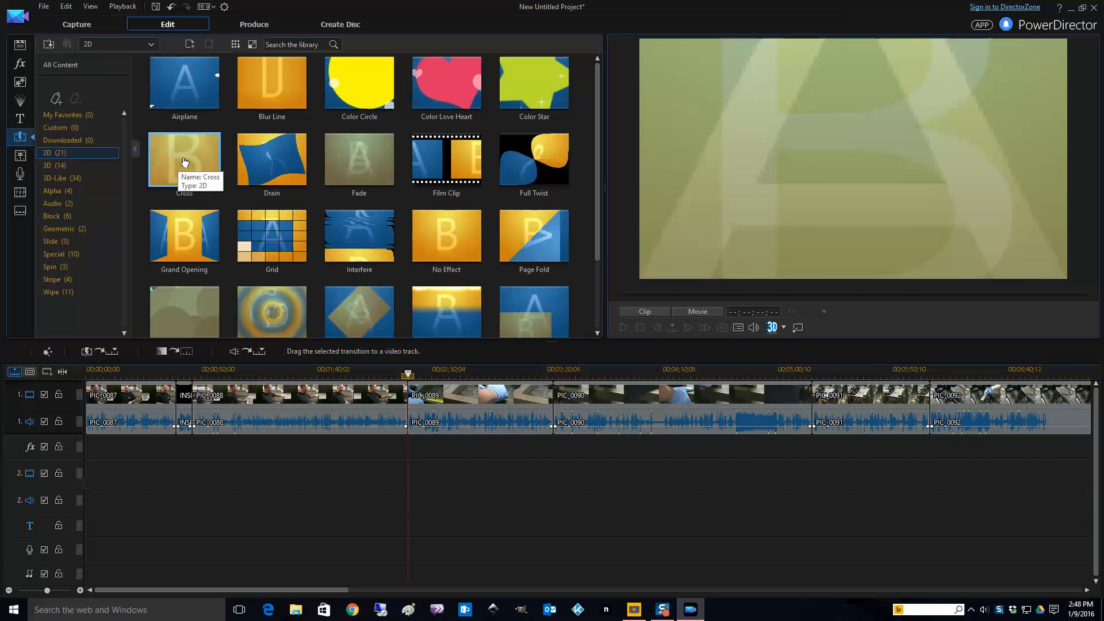
drag(178, 166, 189, 395)
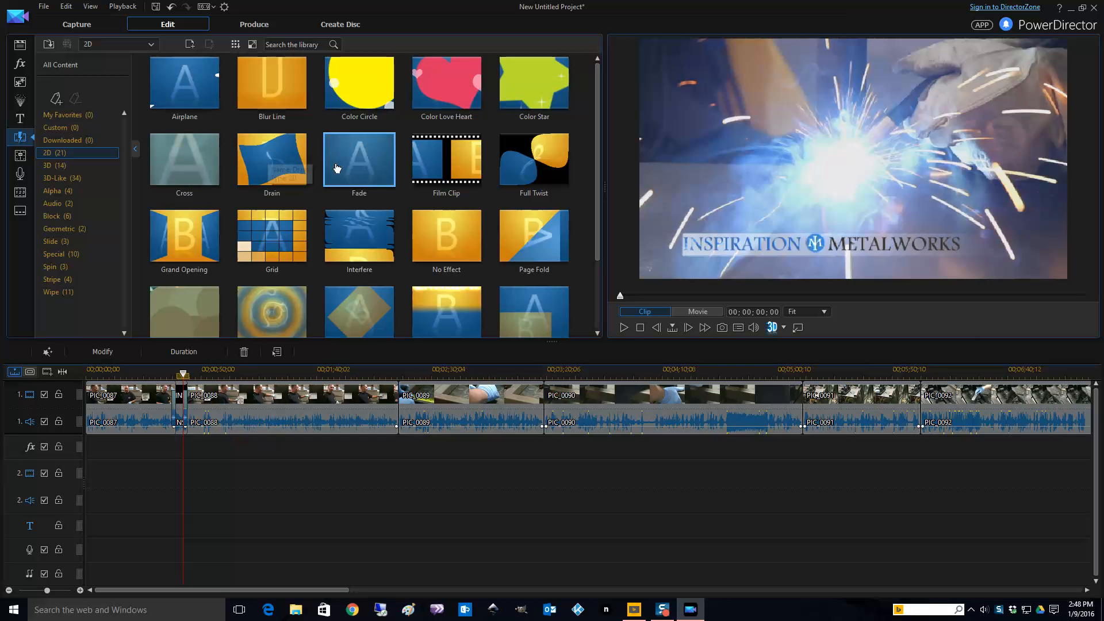
drag(534, 161, 398, 397)
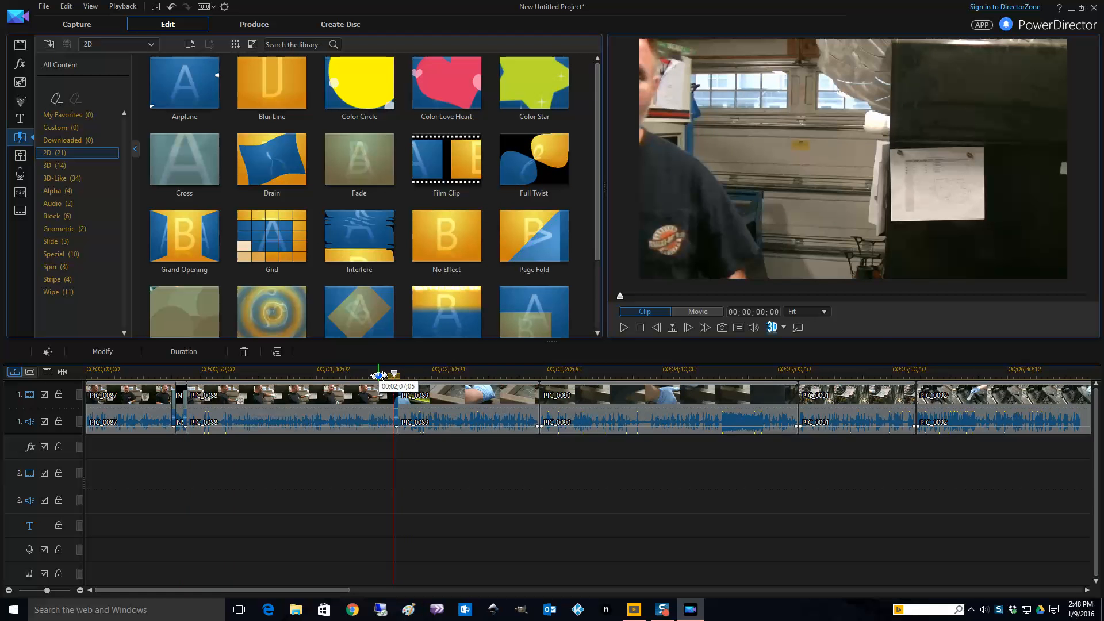
Step: Play the movie across the transition from PIC_0088 to PIC_0089, starting shortly before the end of PIC_0088, and pause it
click(379, 377)
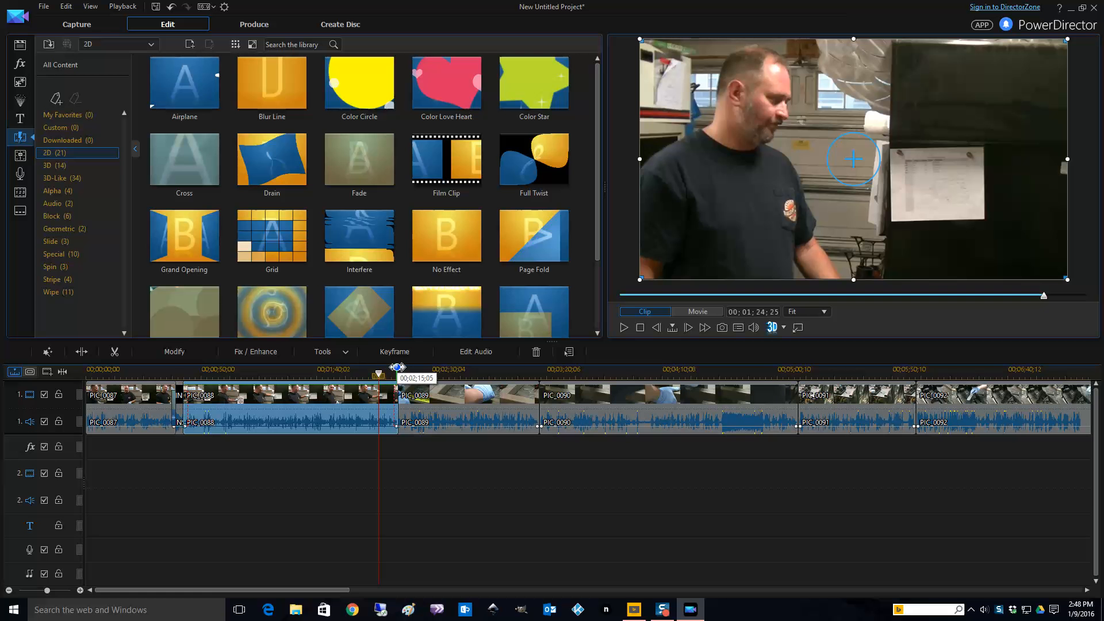
click(624, 327)
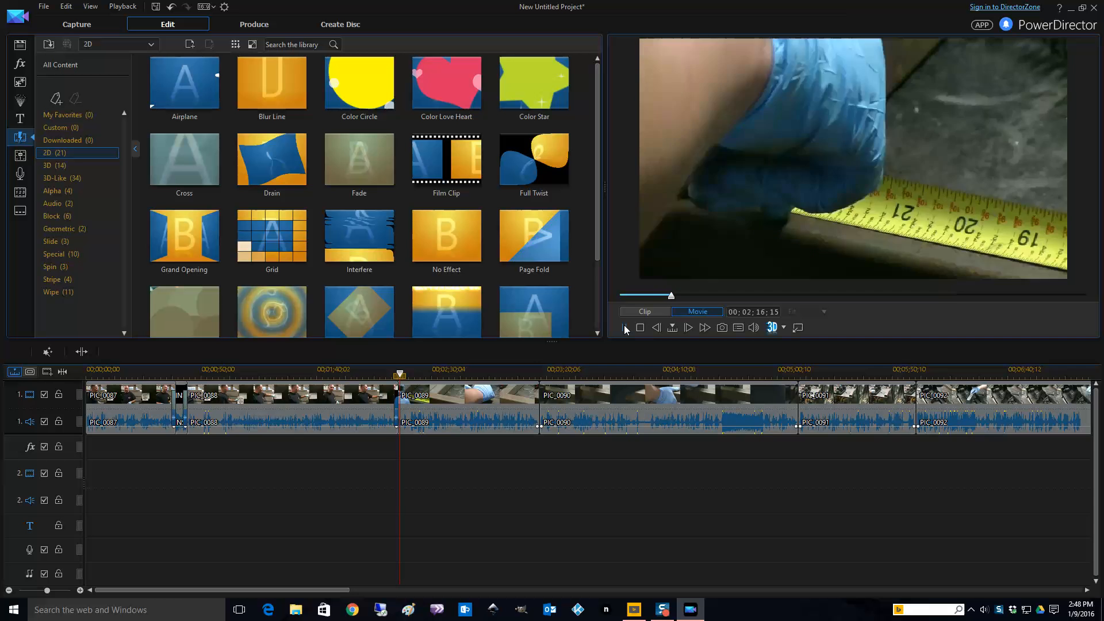
click(624, 327)
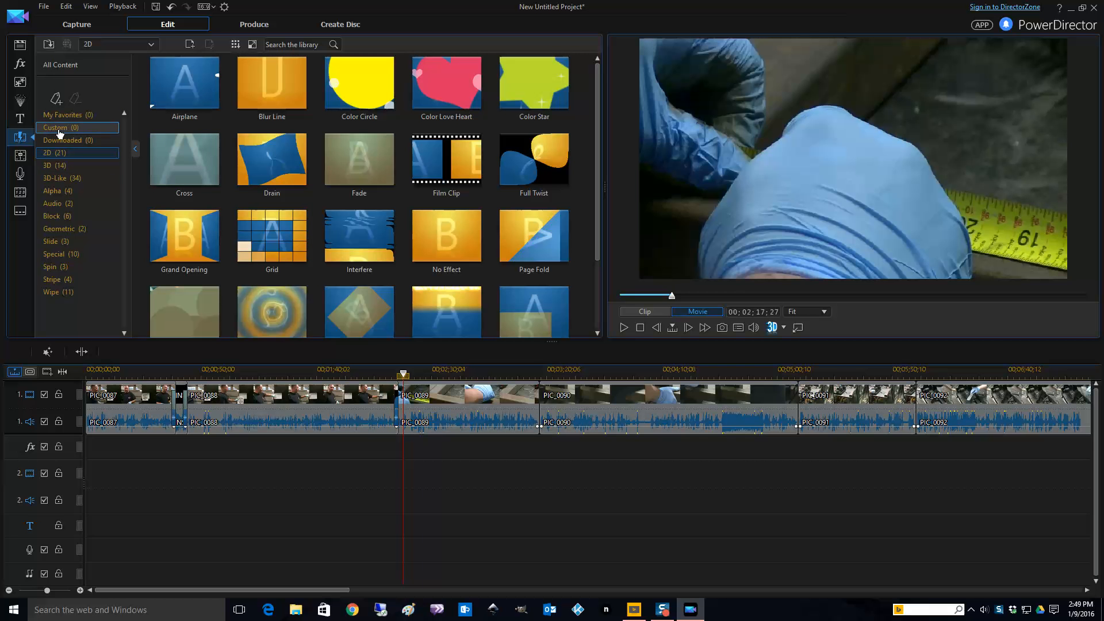
Step: Add the Default title to the title track, aligned with the start of PIC_0088
click(18, 120)
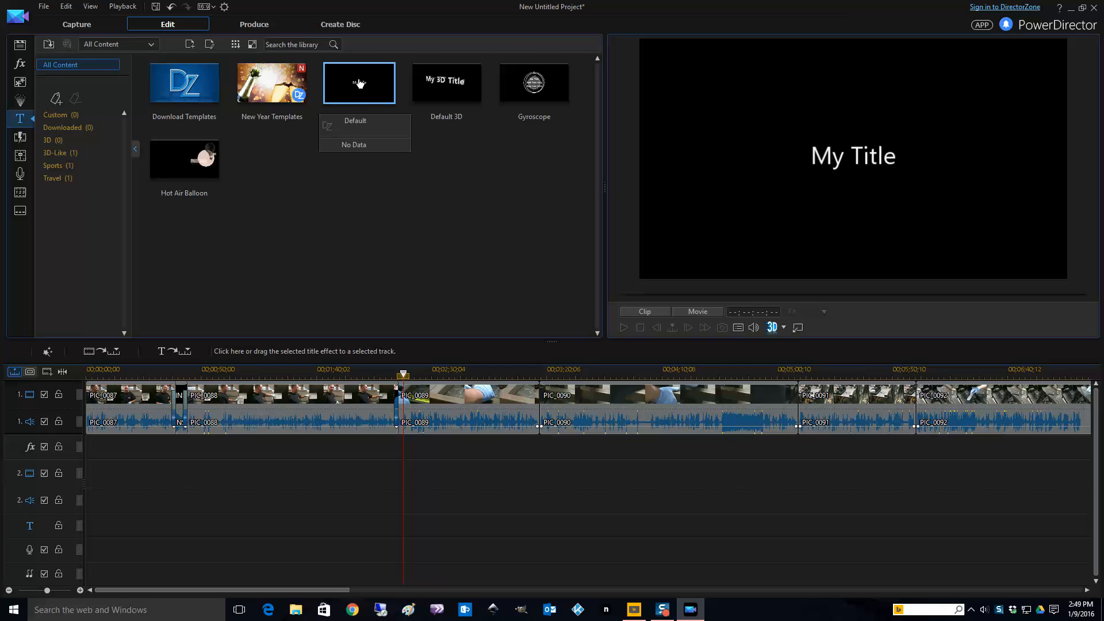
drag(359, 83, 85, 524)
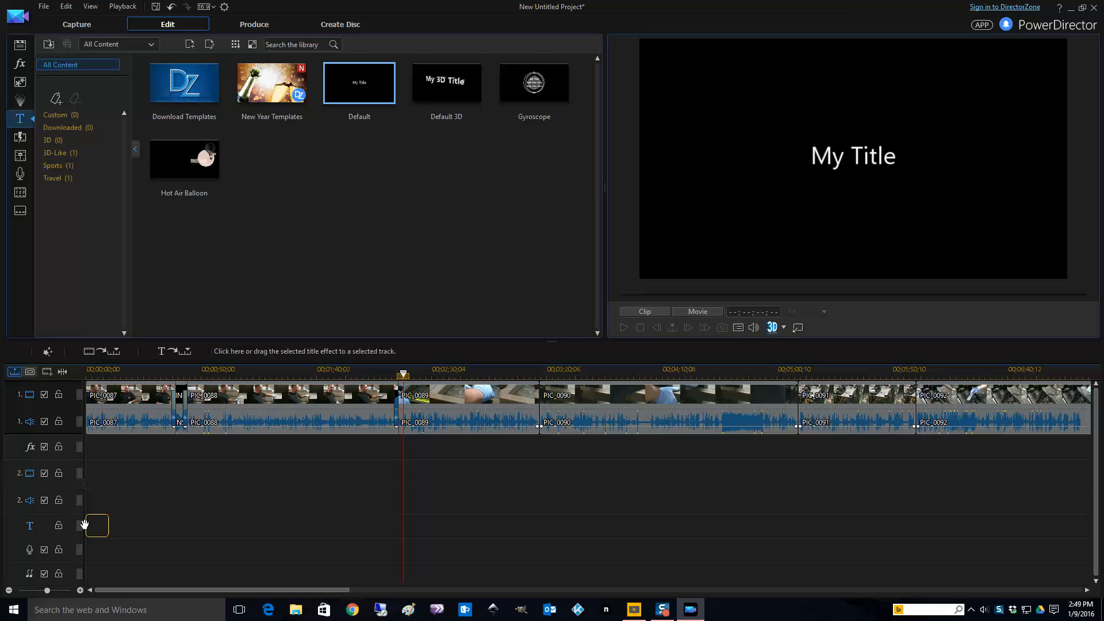
drag(84, 524, 191, 524)
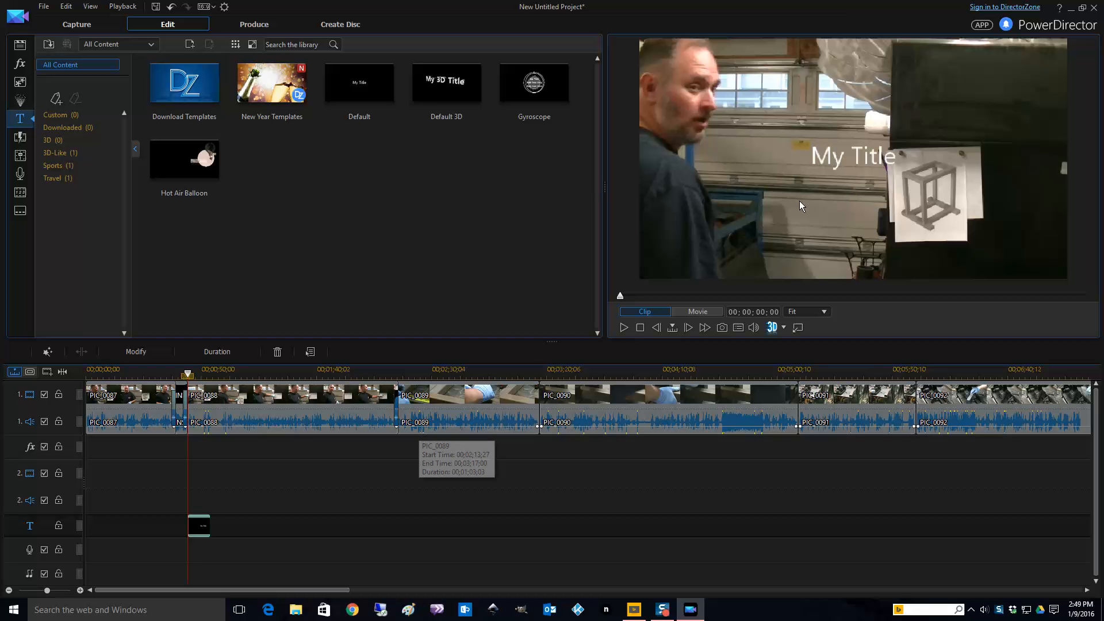
double_click(846, 153)
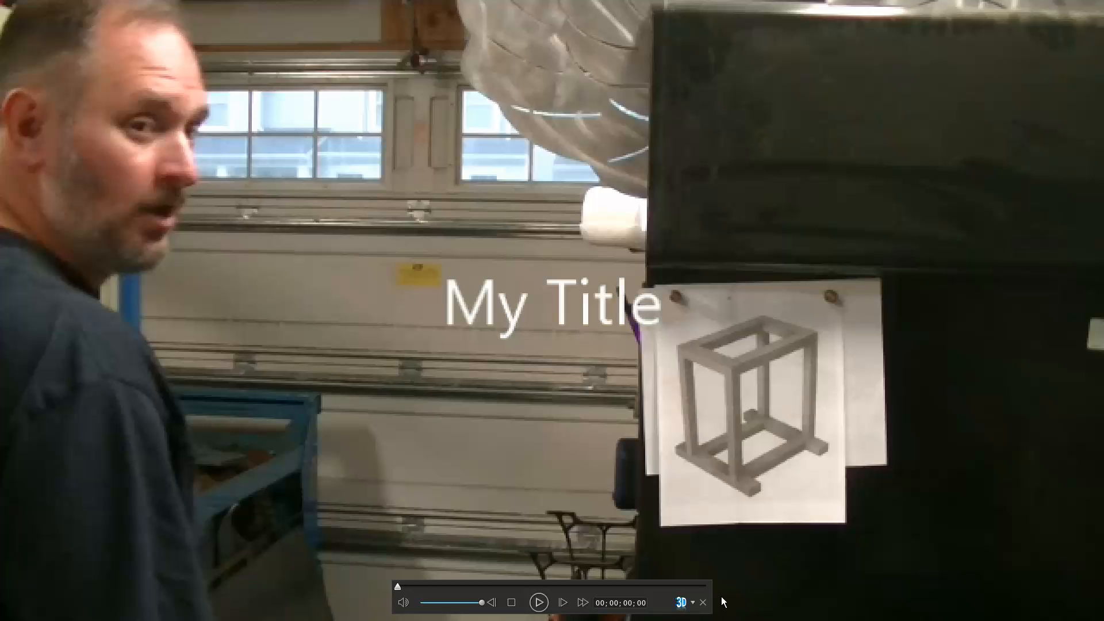
click(703, 603)
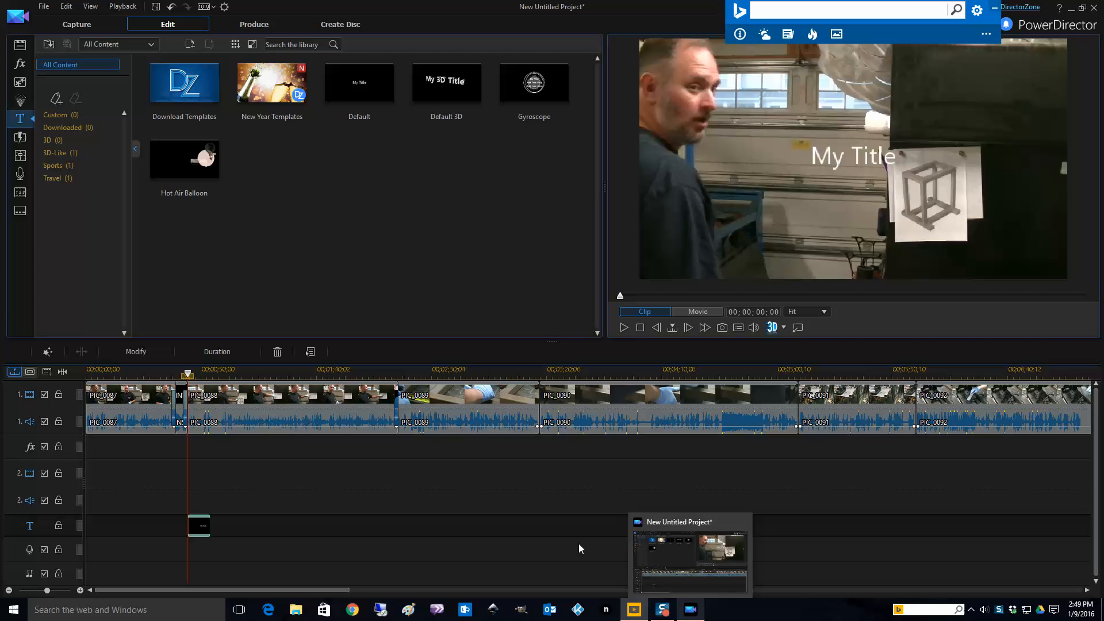
click(330, 503)
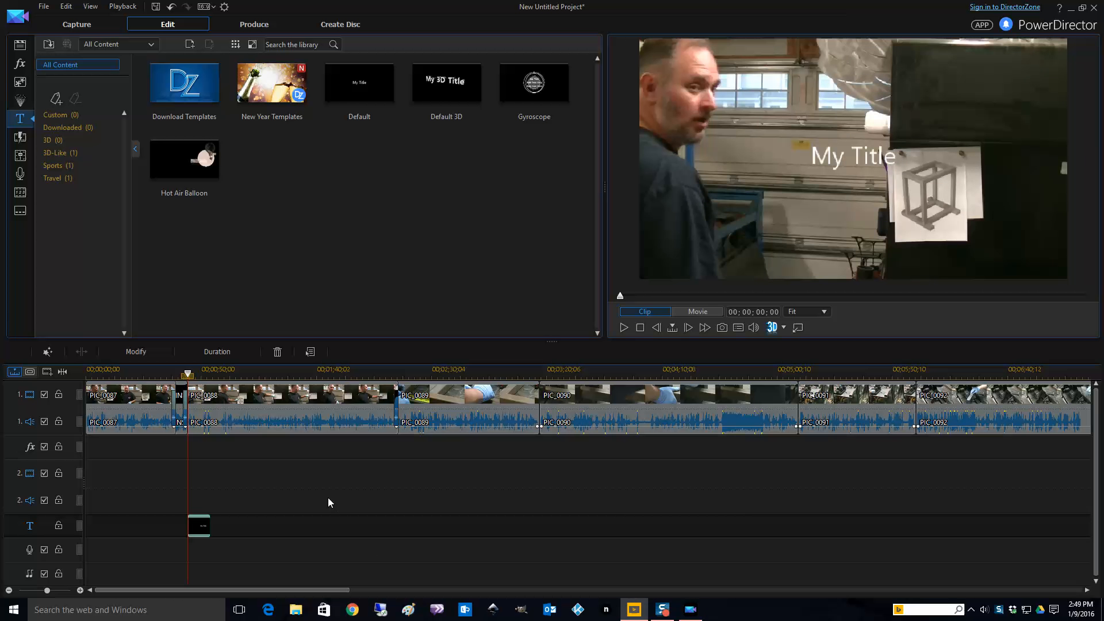
Step: Open the title clip in the Title Designer and replace its text with "Mill Stand"
click(203, 525)
double_click(202, 527)
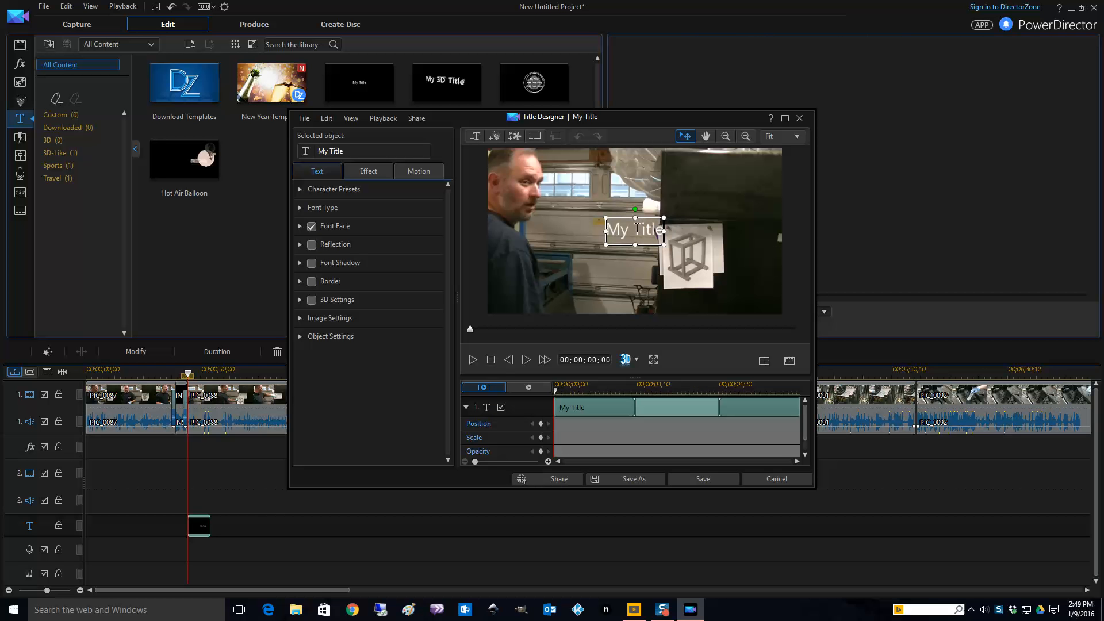
double_click(636, 228)
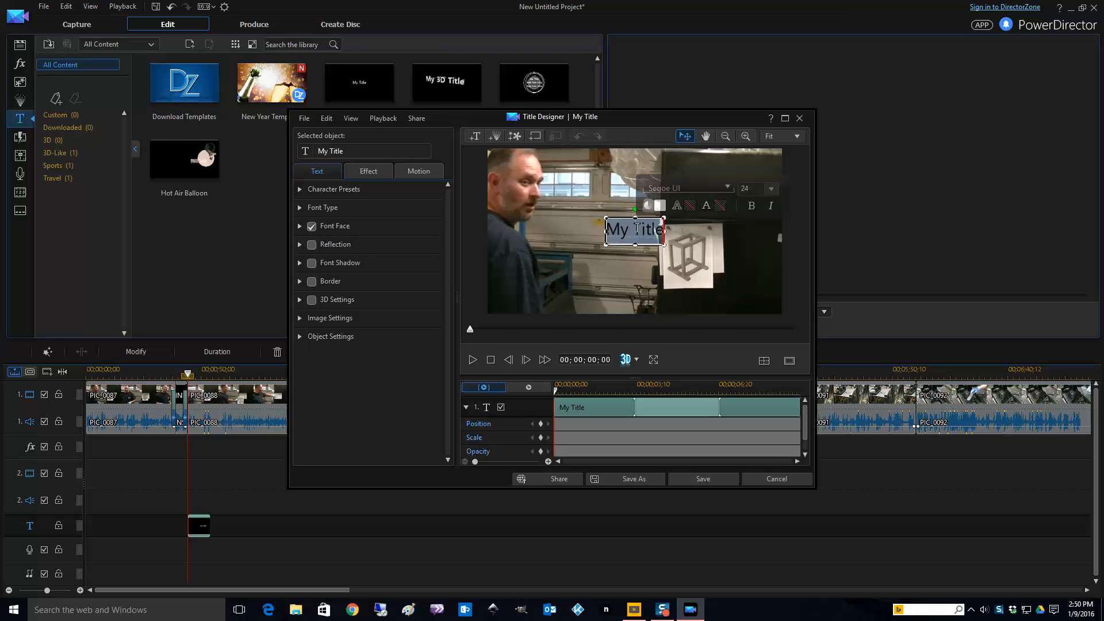
text(Mill Stand)
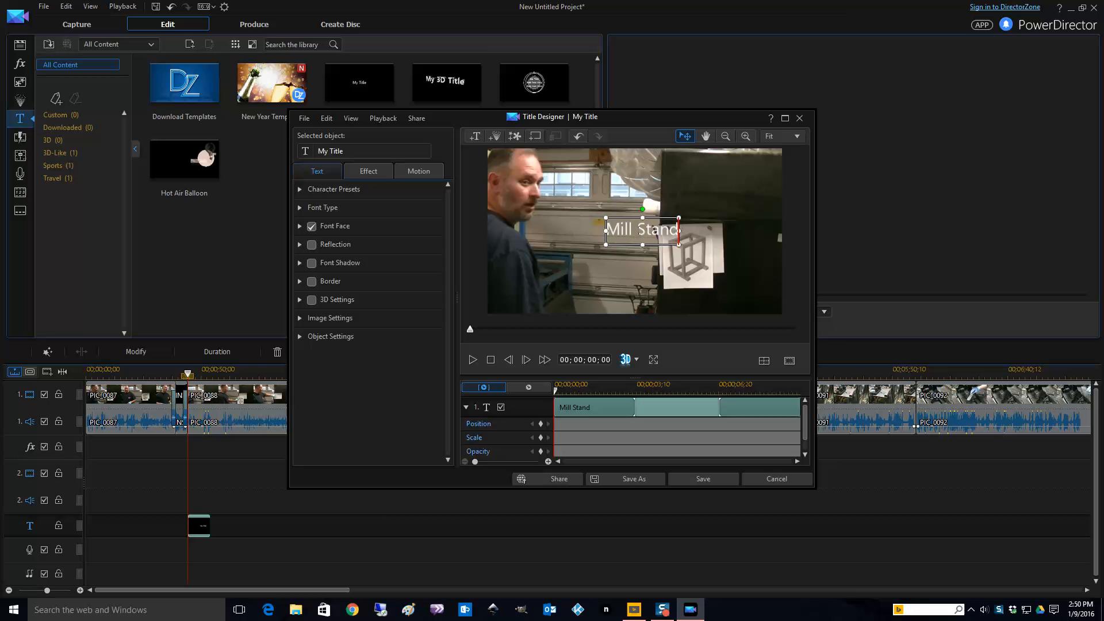
Step: Move and enlarge the Mill Stand title over the black area above the stand drawing, and save the title
click(334, 211)
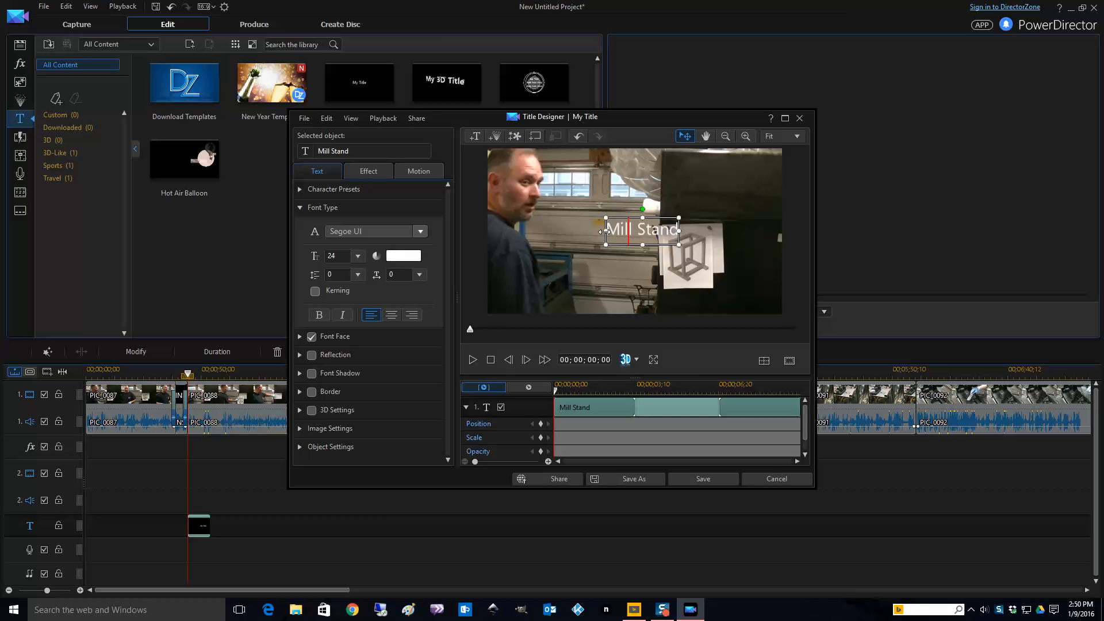
drag(605, 223, 555, 172)
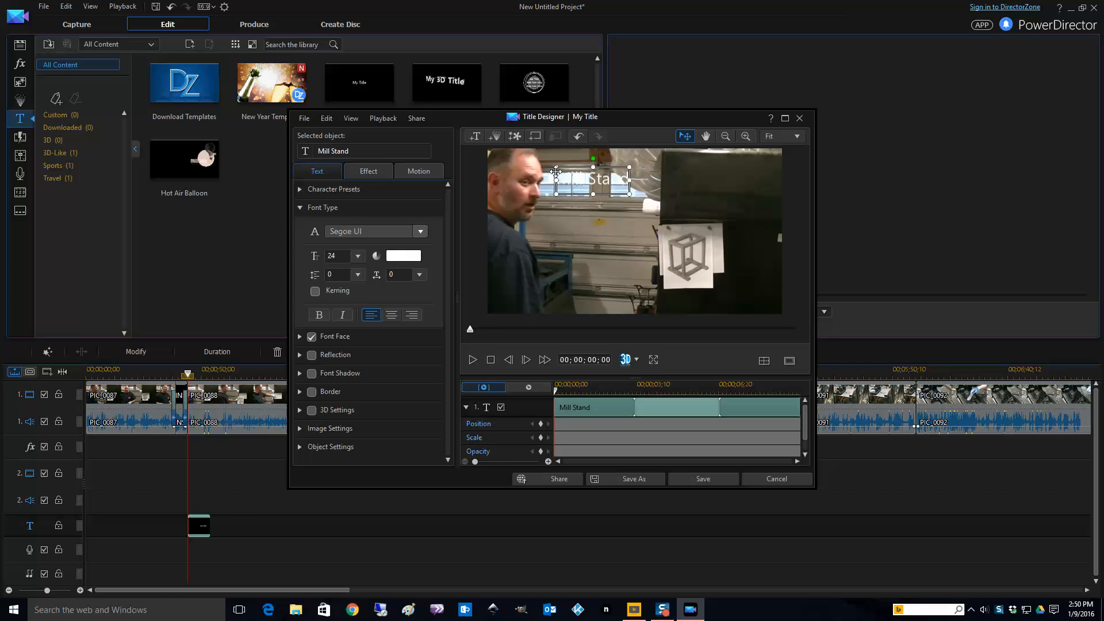
drag(555, 172, 676, 208)
click(731, 219)
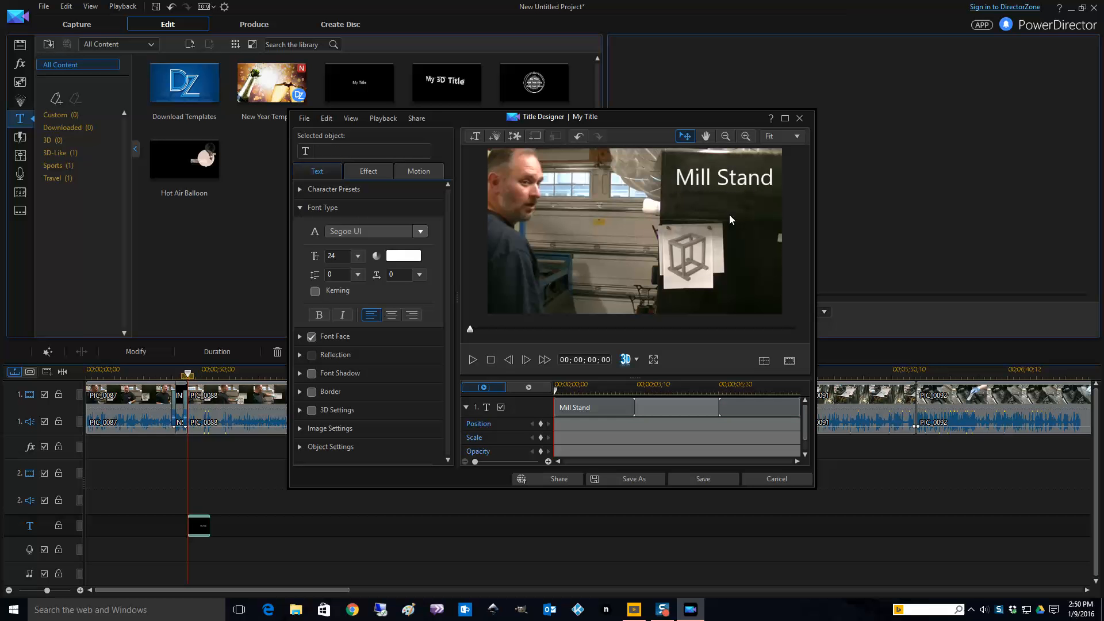
click(706, 479)
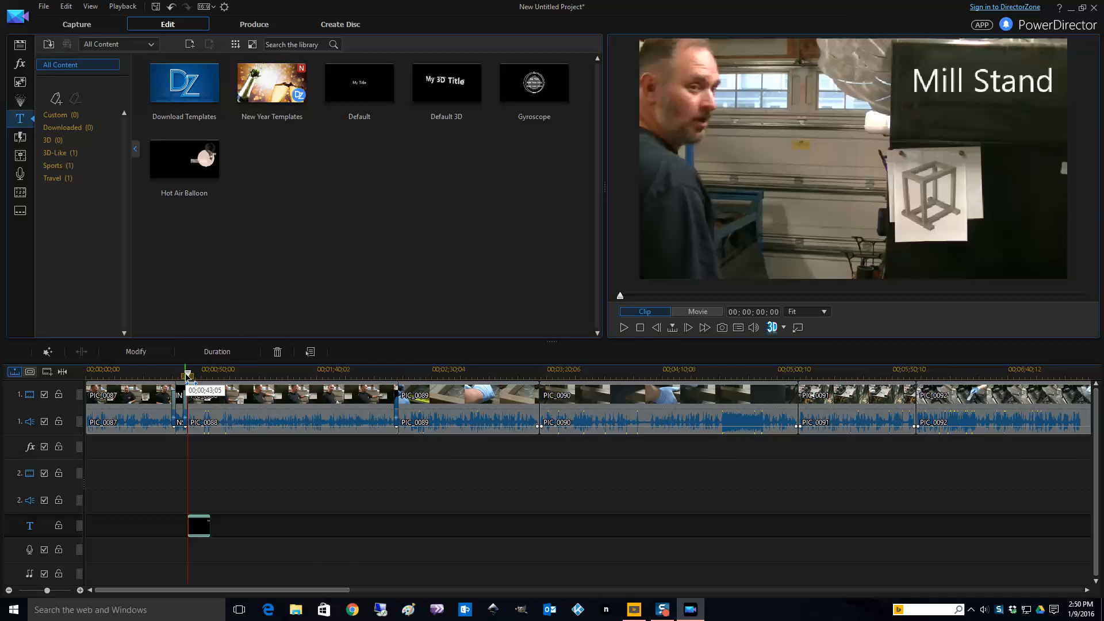
Step: Play the movie from the intro clip before PIC_0088 past the end of the Mill Stand title, and pause it
drag(188, 374, 180, 374)
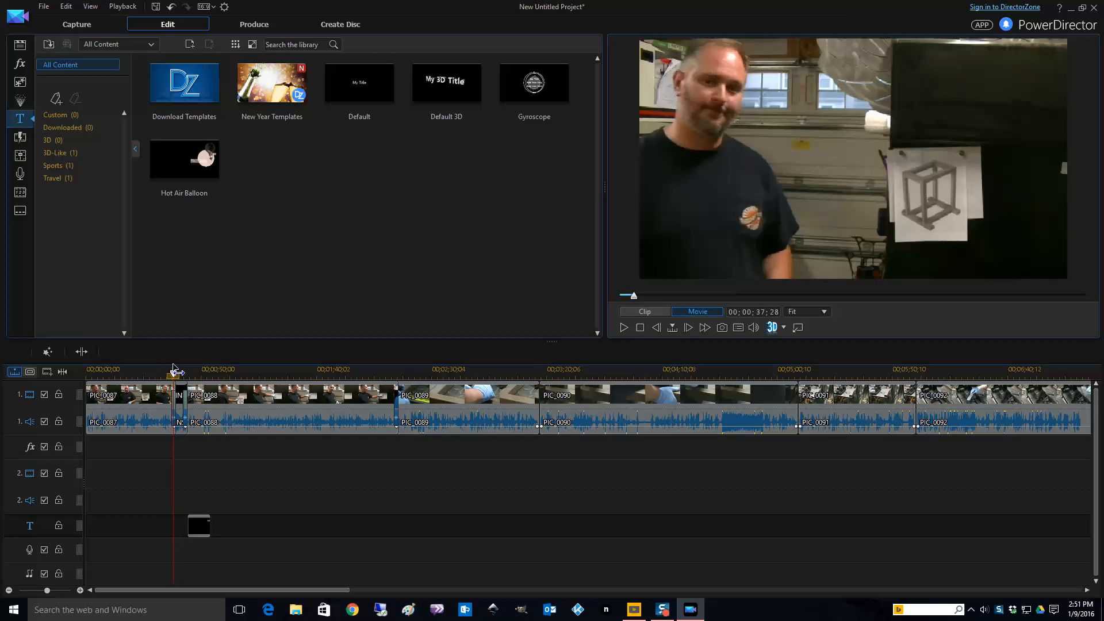
click(642, 312)
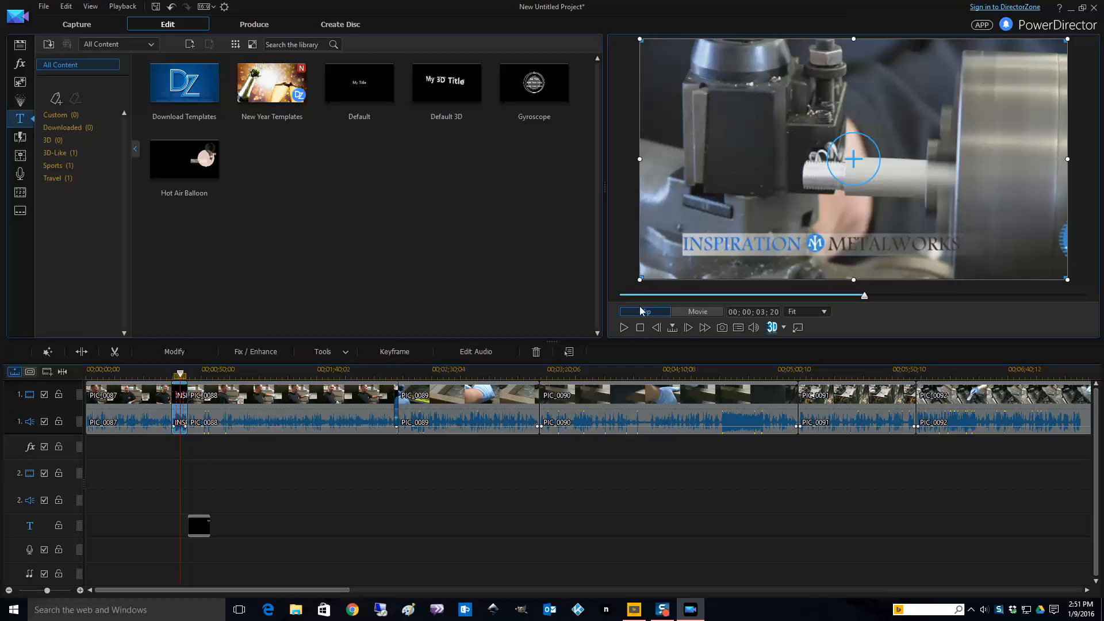
click(624, 327)
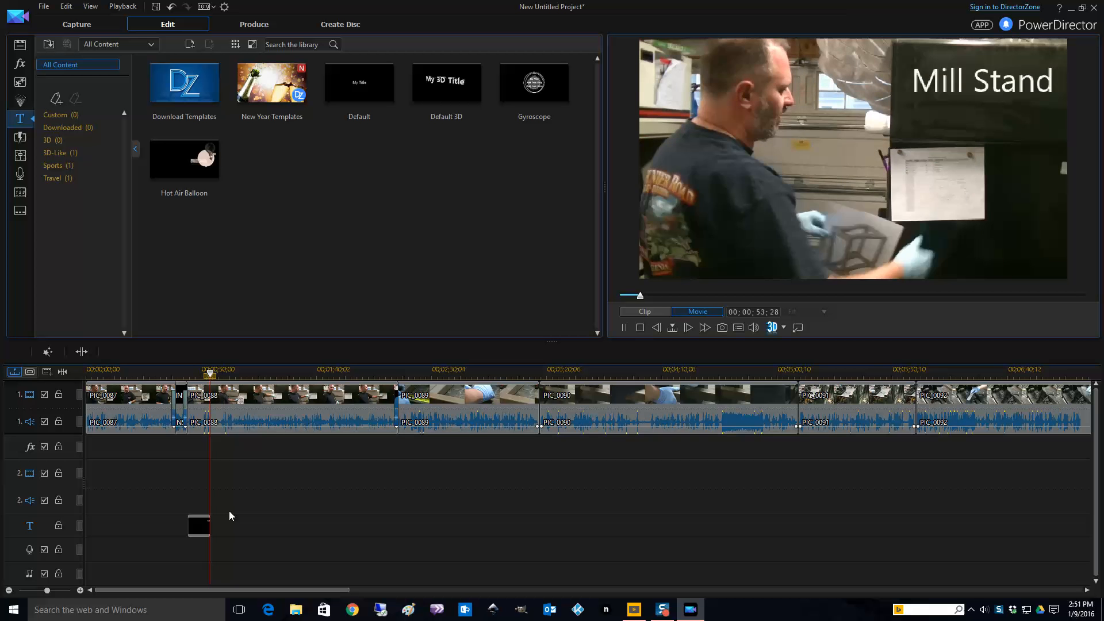
click(625, 327)
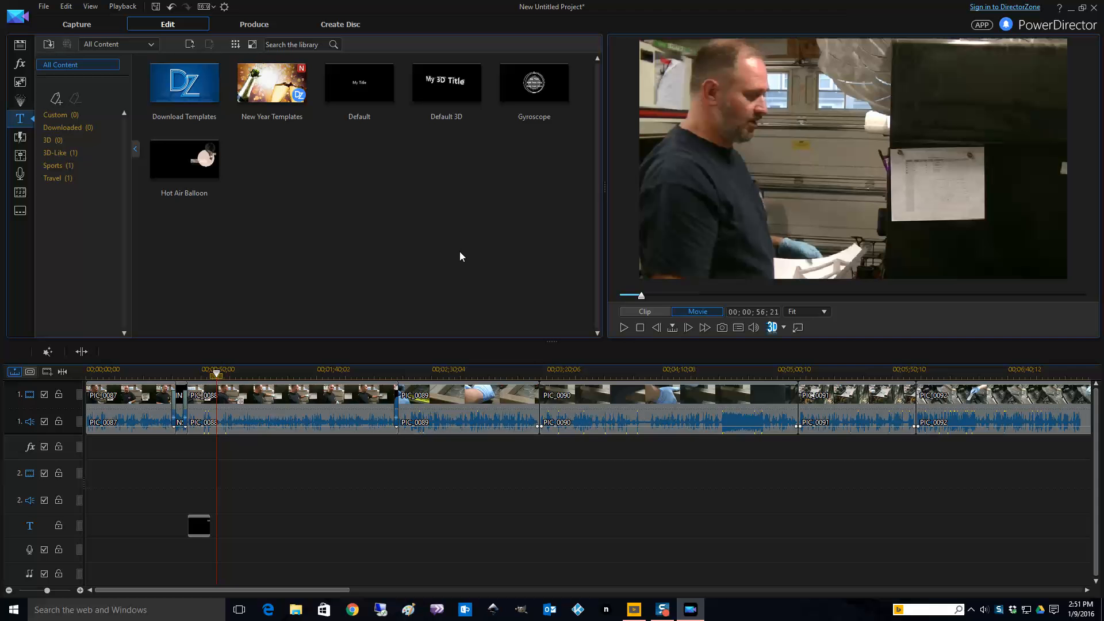
Step: Browse the PiP objects library, including its General and Downloaded categories
click(20, 45)
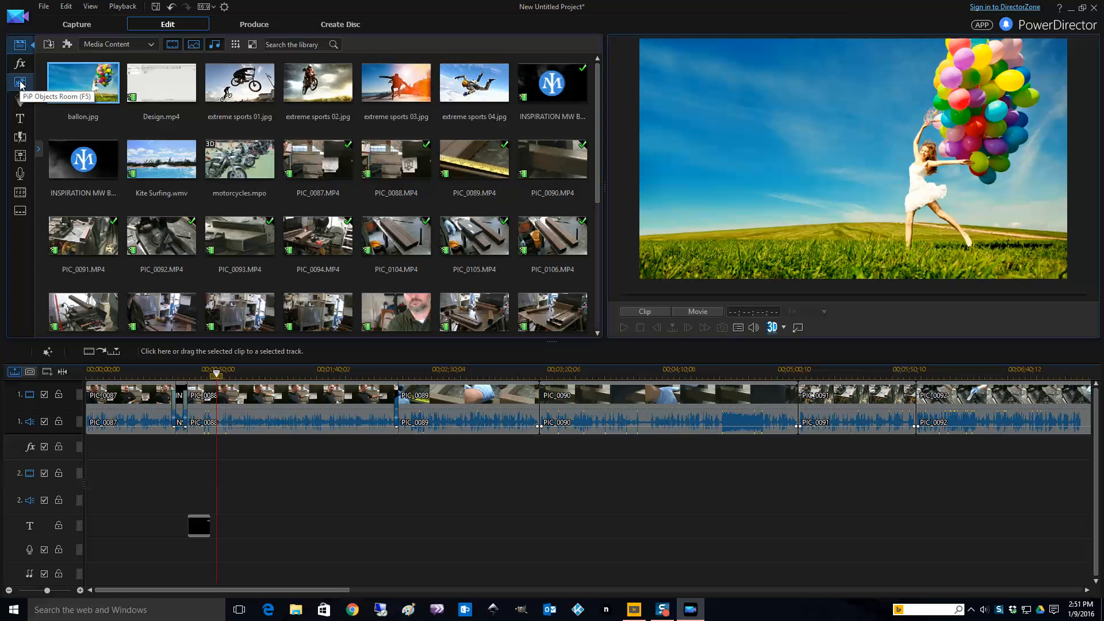
click(20, 83)
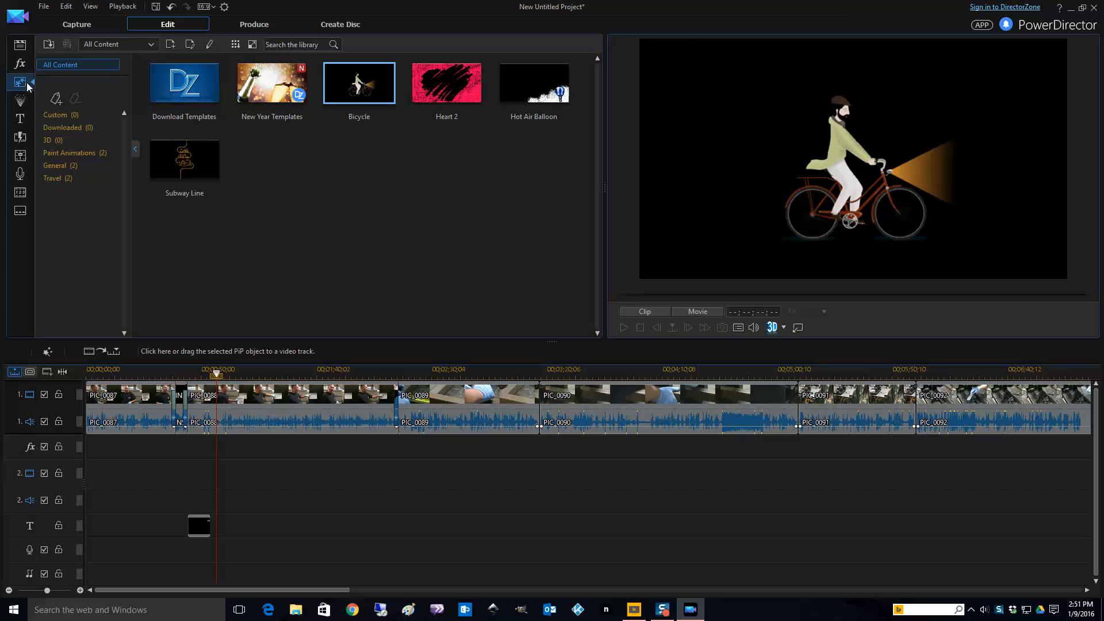
click(63, 165)
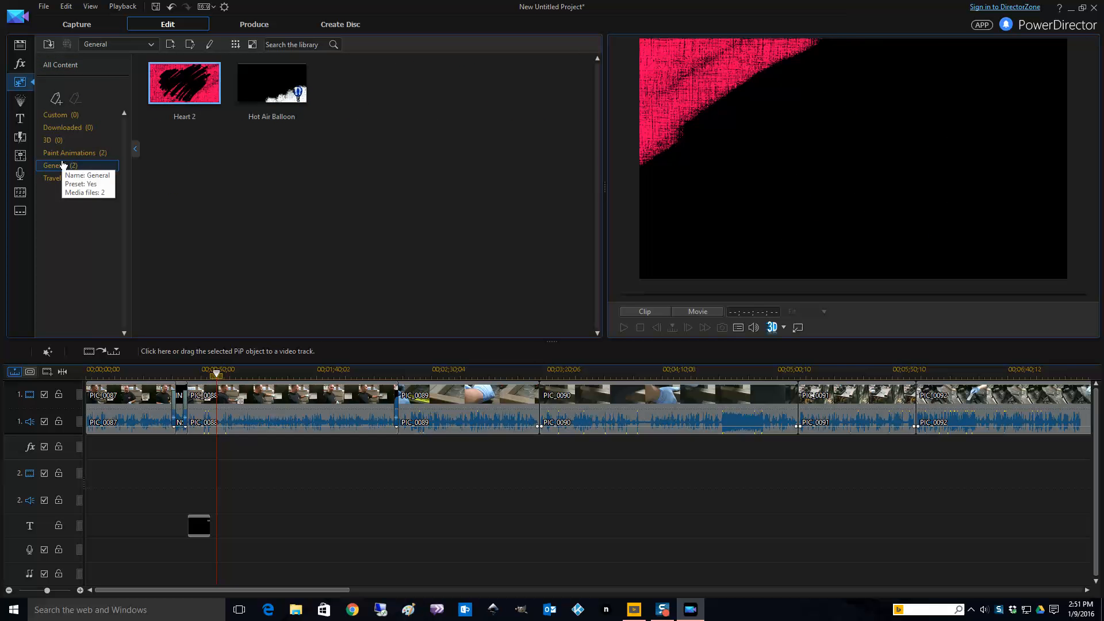
click(67, 128)
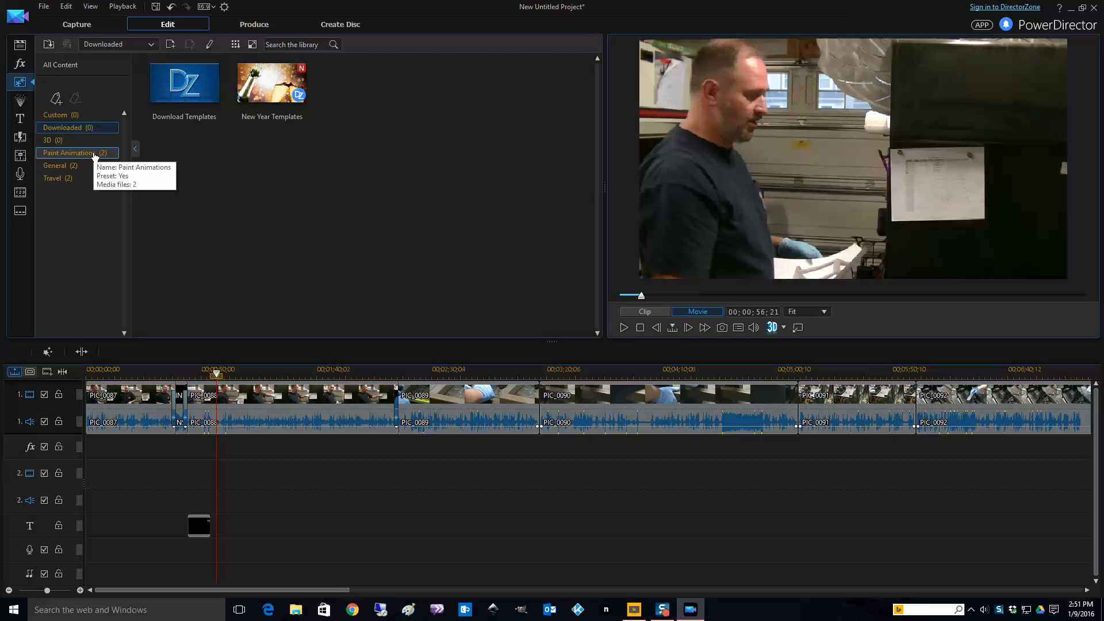
Step: Add PIC_0140.MP4 from the media library to video track 2, aligned with the start of PIC_0088
click(20, 44)
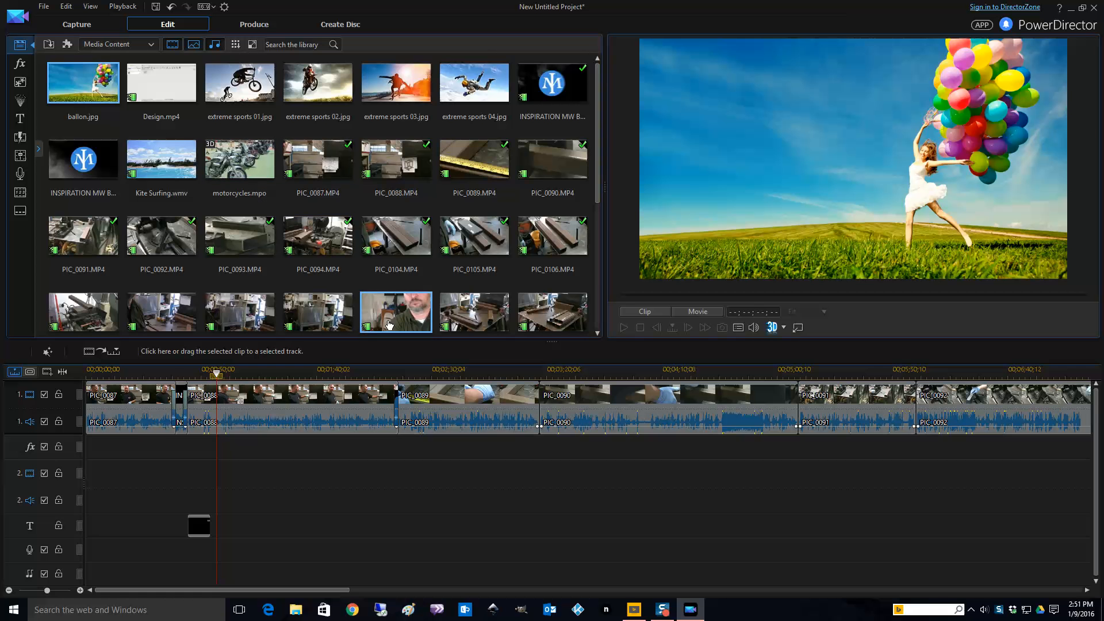
scroll(469, 241, down, 5)
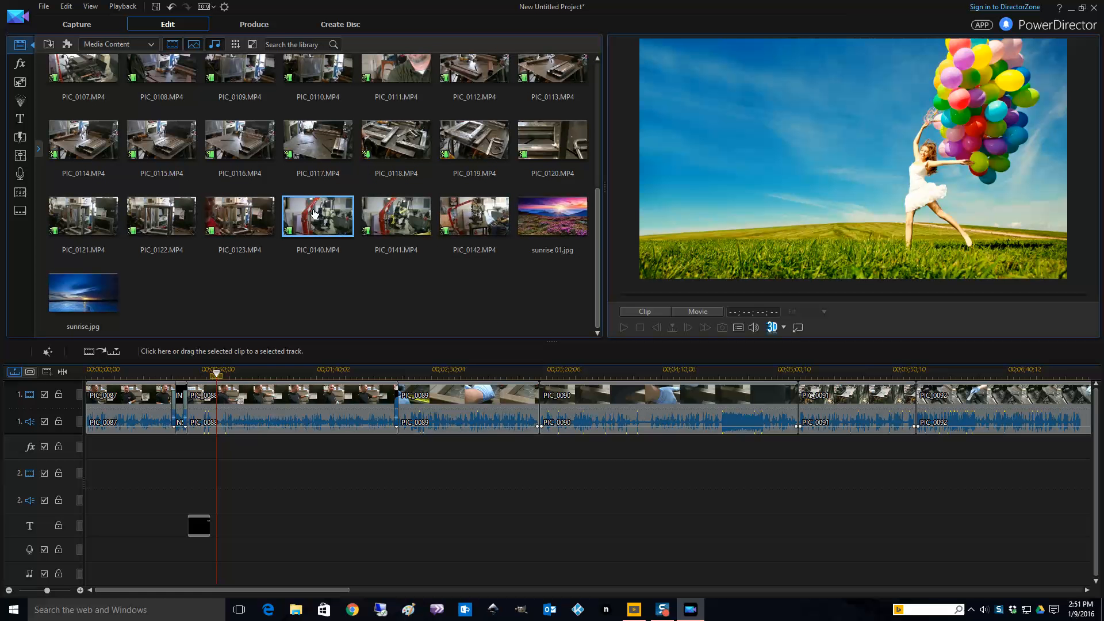
drag(315, 214, 187, 473)
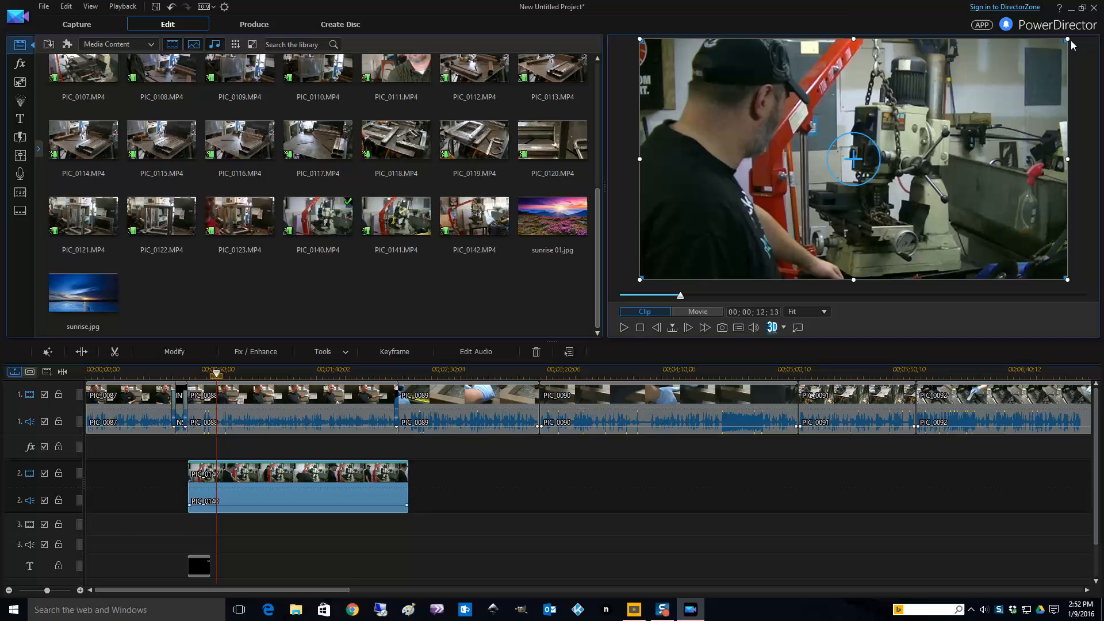
Step: Shrink the PIC_0140 overlay to about a quarter of the frame width and place it in the video frame's lower-right corner
drag(1068, 39, 770, 199)
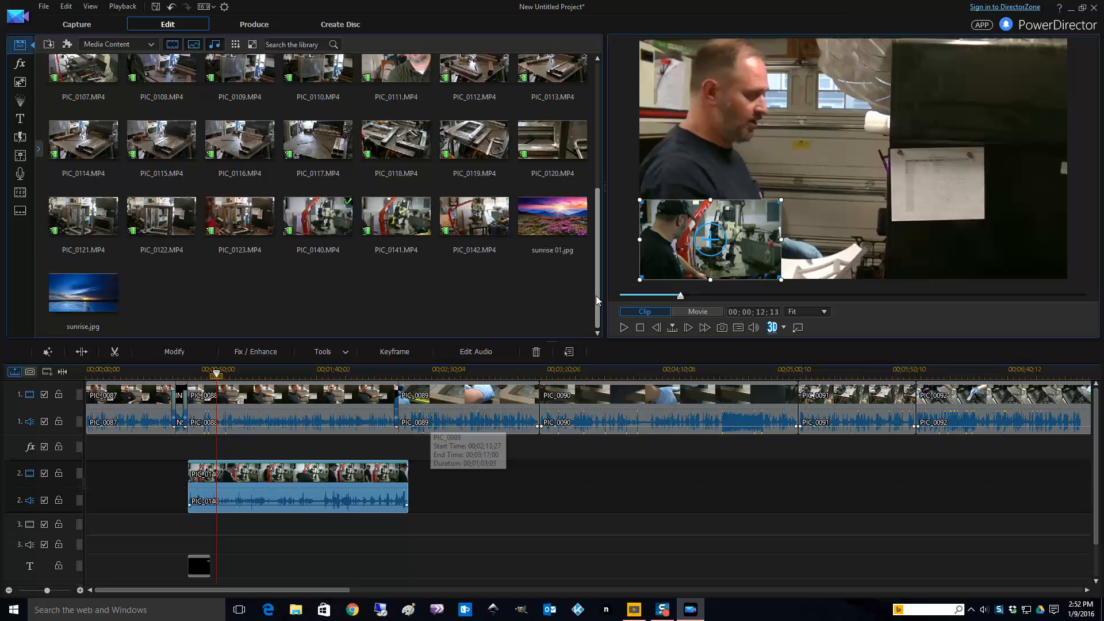
drag(737, 219, 953, 240)
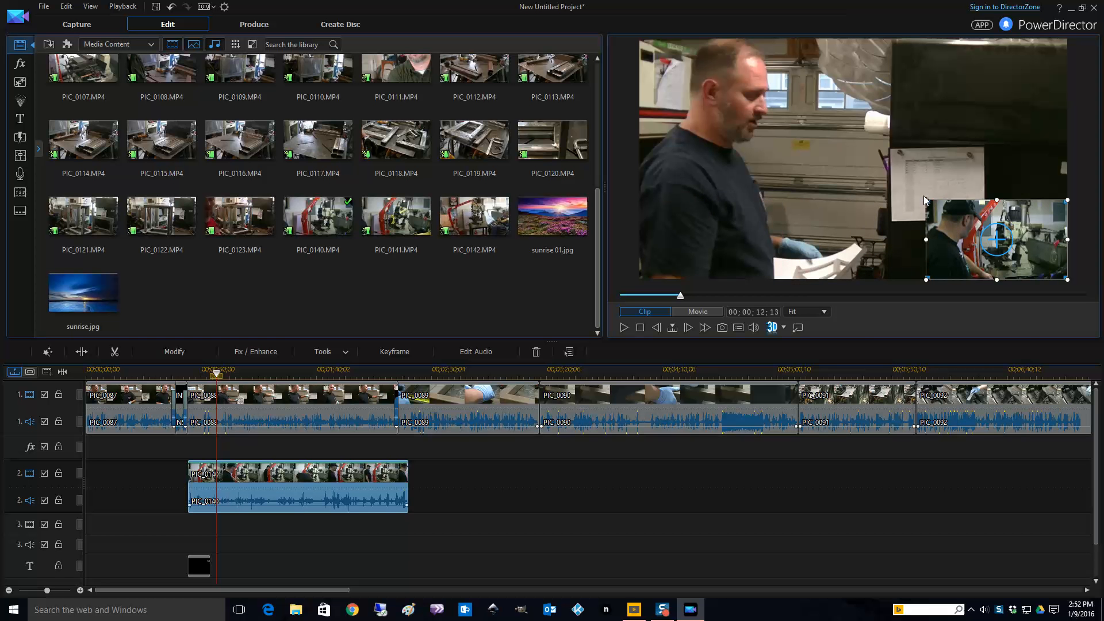
drag(927, 200, 955, 217)
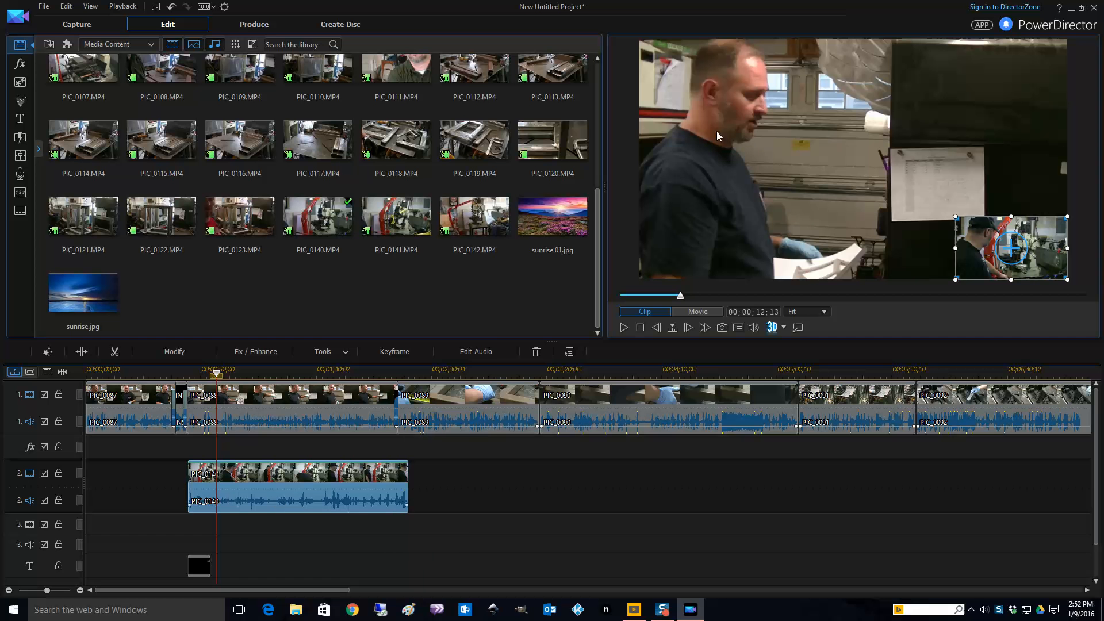
Step: Mute the PIC_0140 clip on track 2 and deselect it
right_click(291, 504)
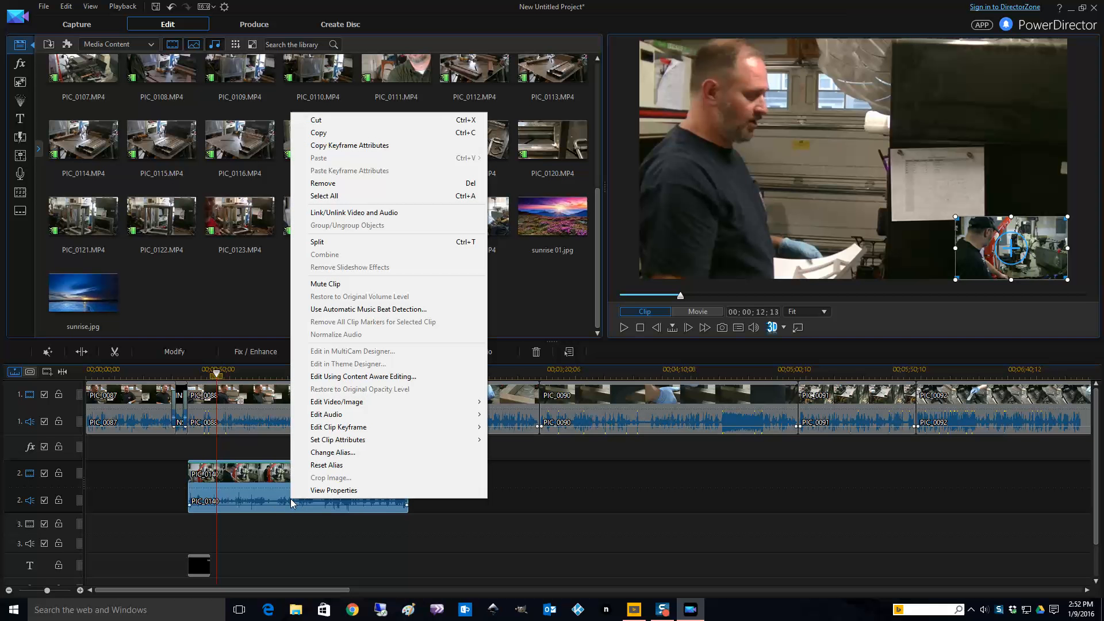
click(346, 284)
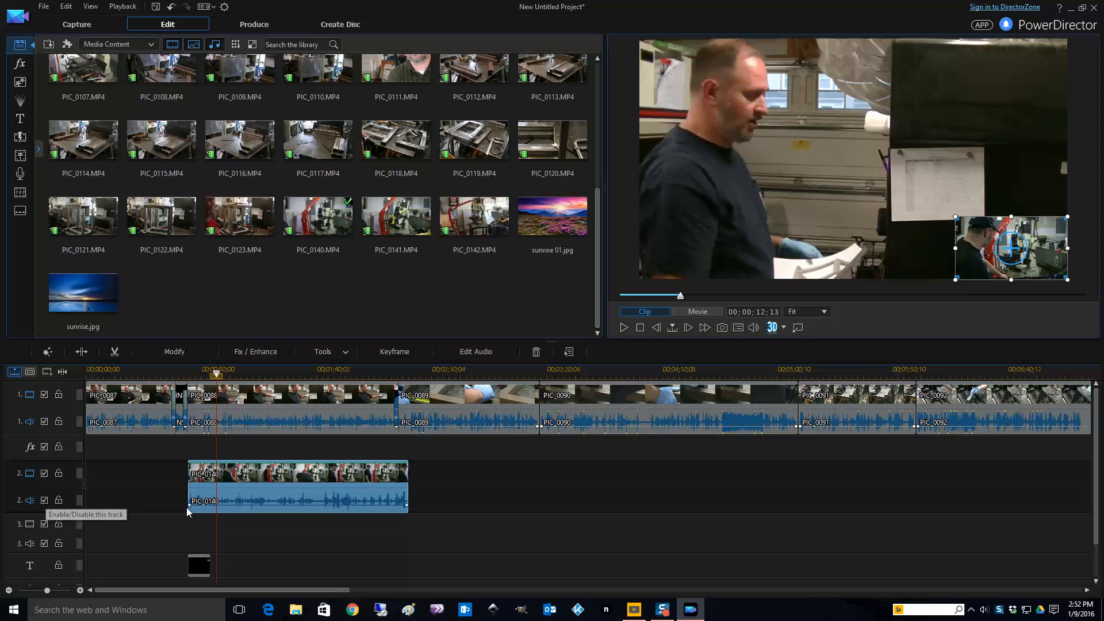
right_click(242, 503)
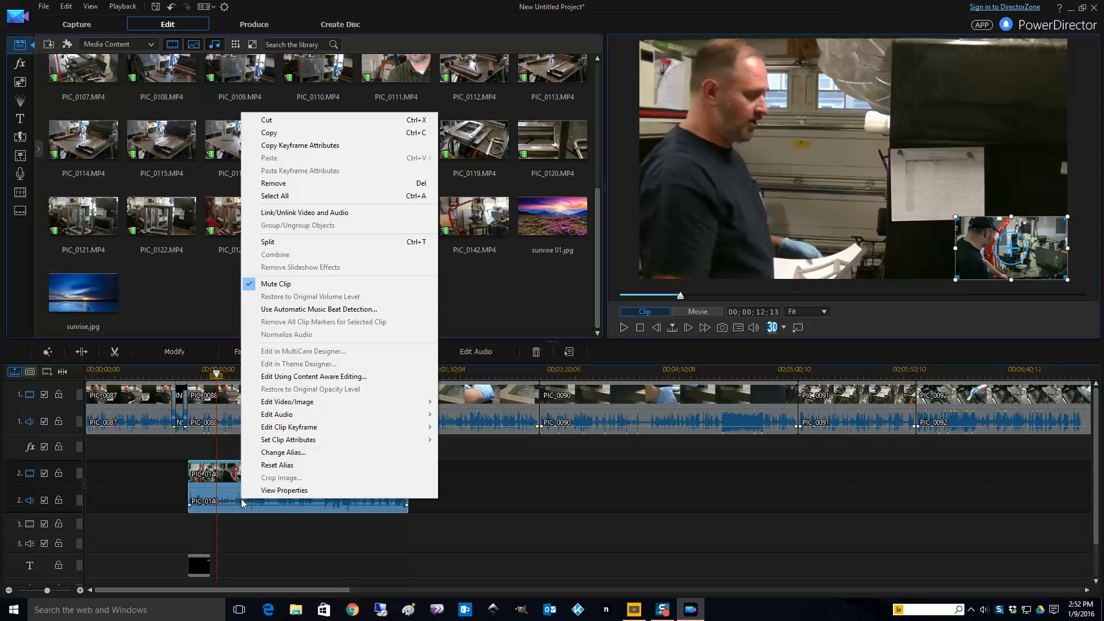
click(278, 284)
click(503, 483)
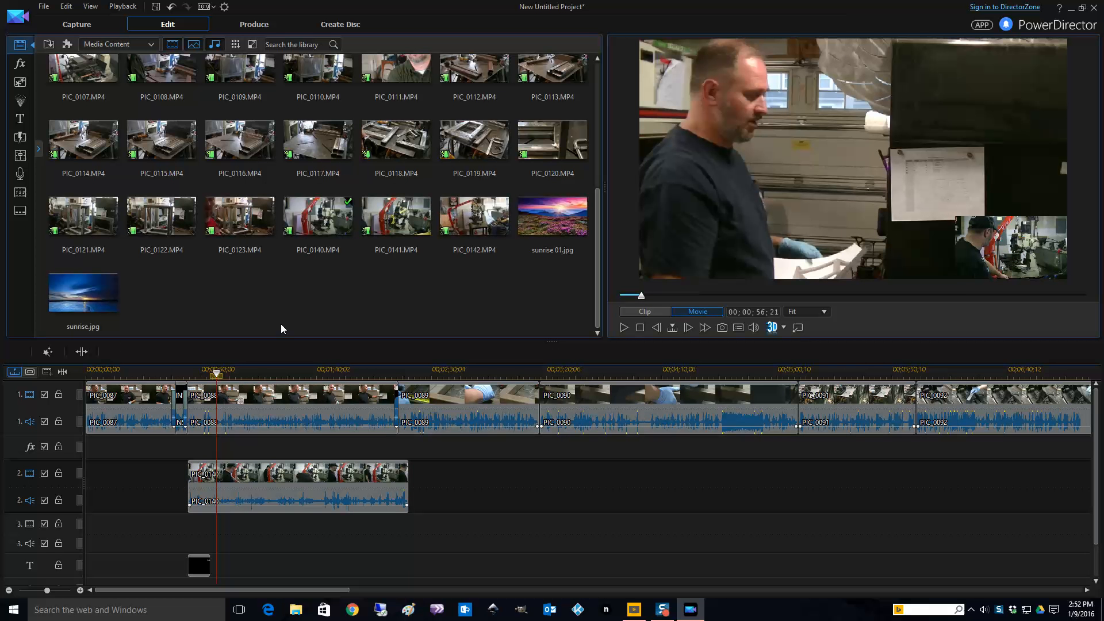
Step: Play the movie with the PIC_0140 overlay, pause it, and check the clip's mute setting
click(624, 329)
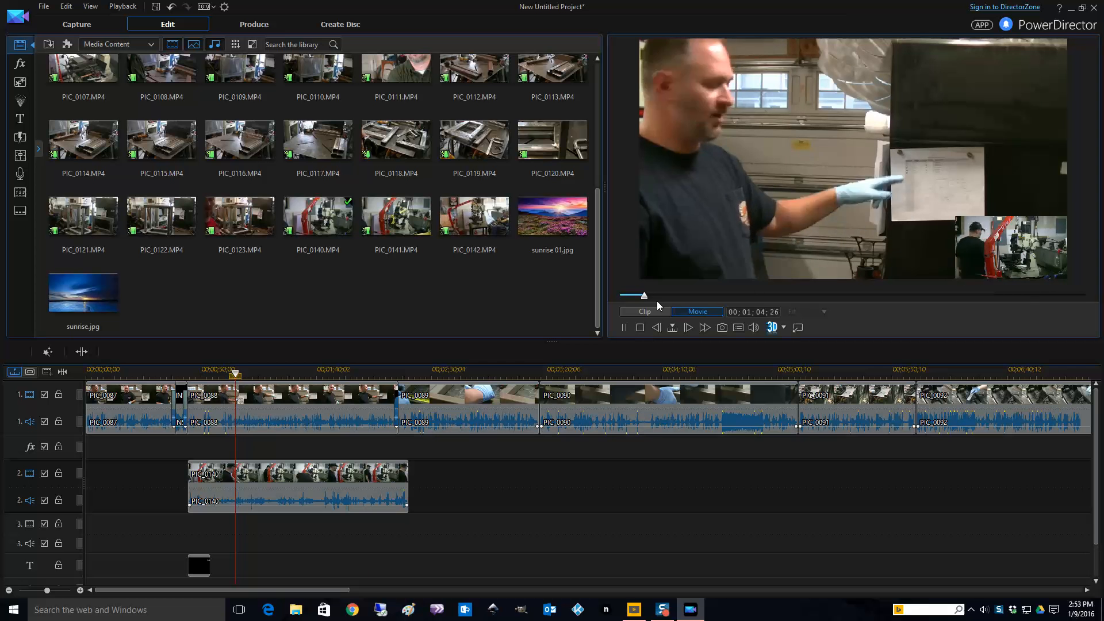
click(623, 328)
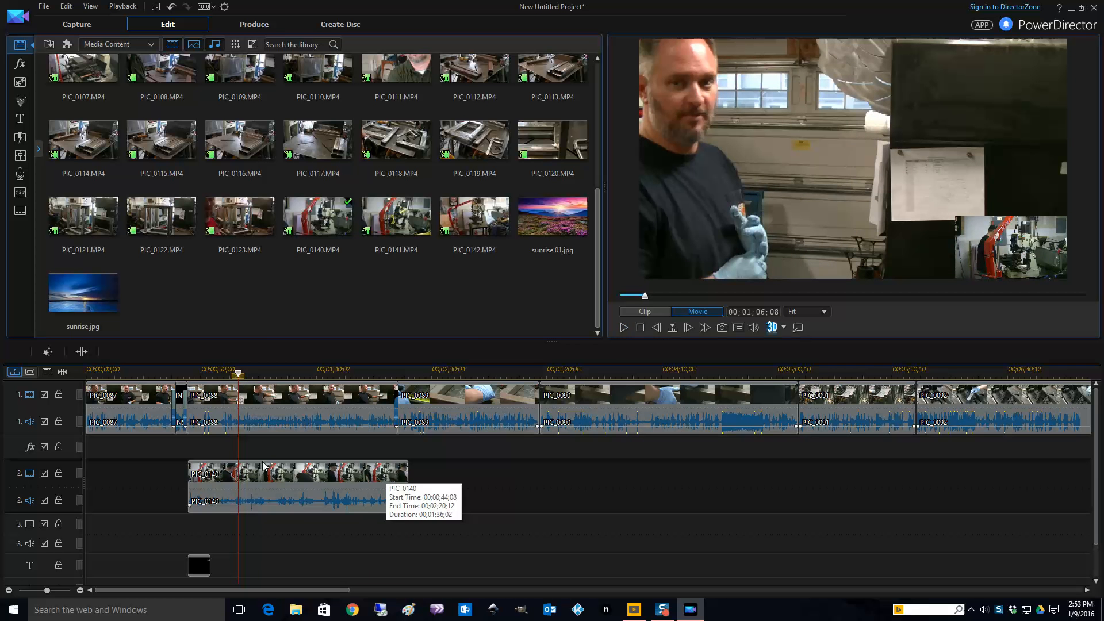
click(274, 489)
right_click(275, 489)
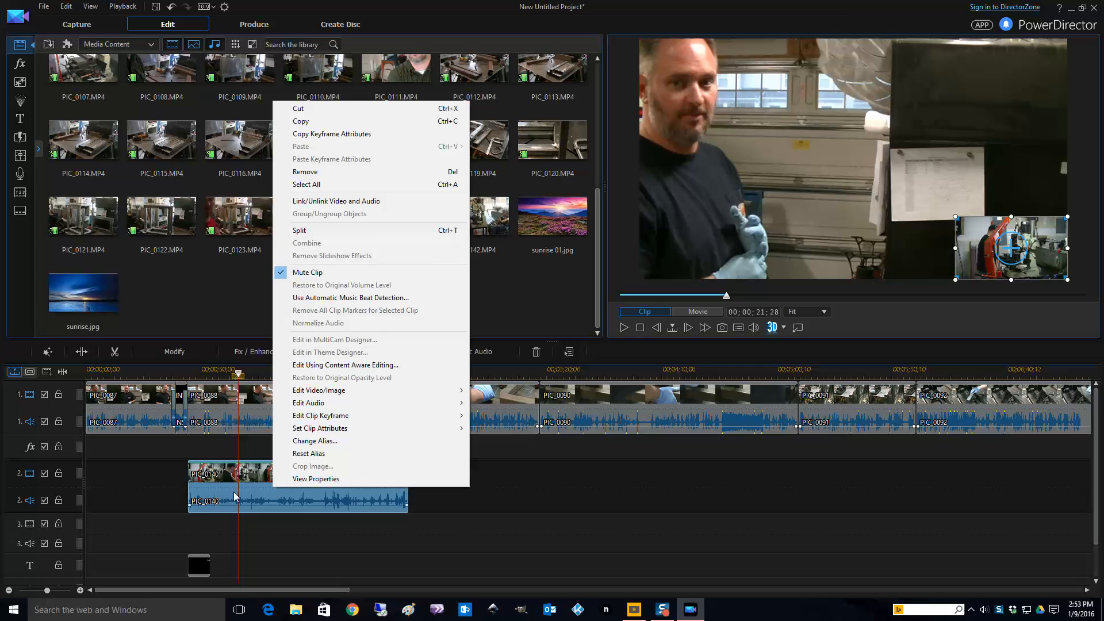
click(251, 493)
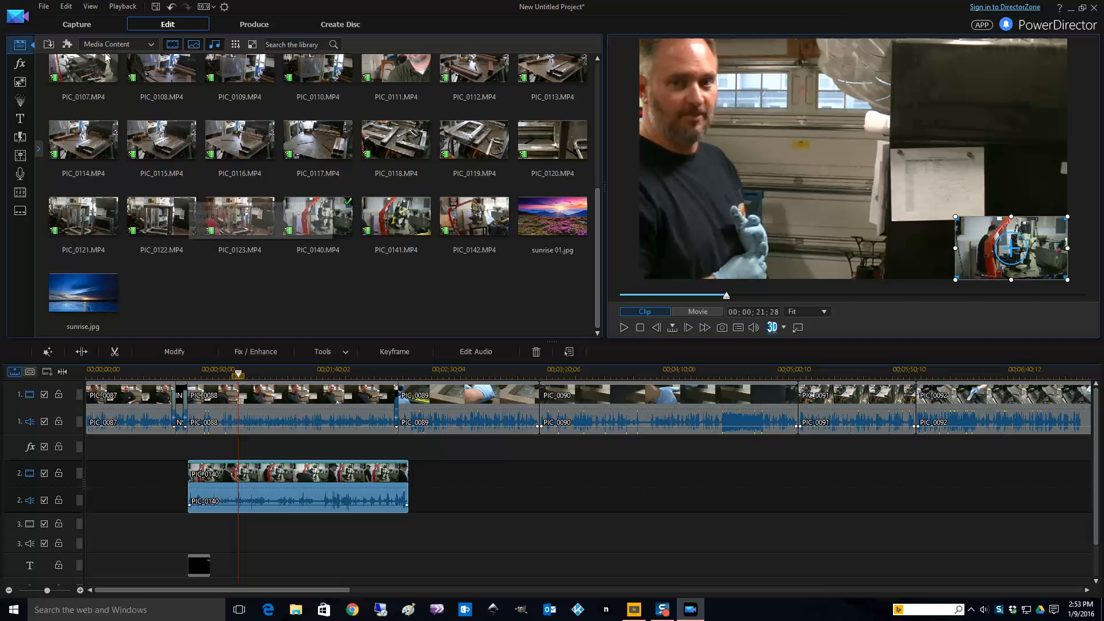
click(48, 7)
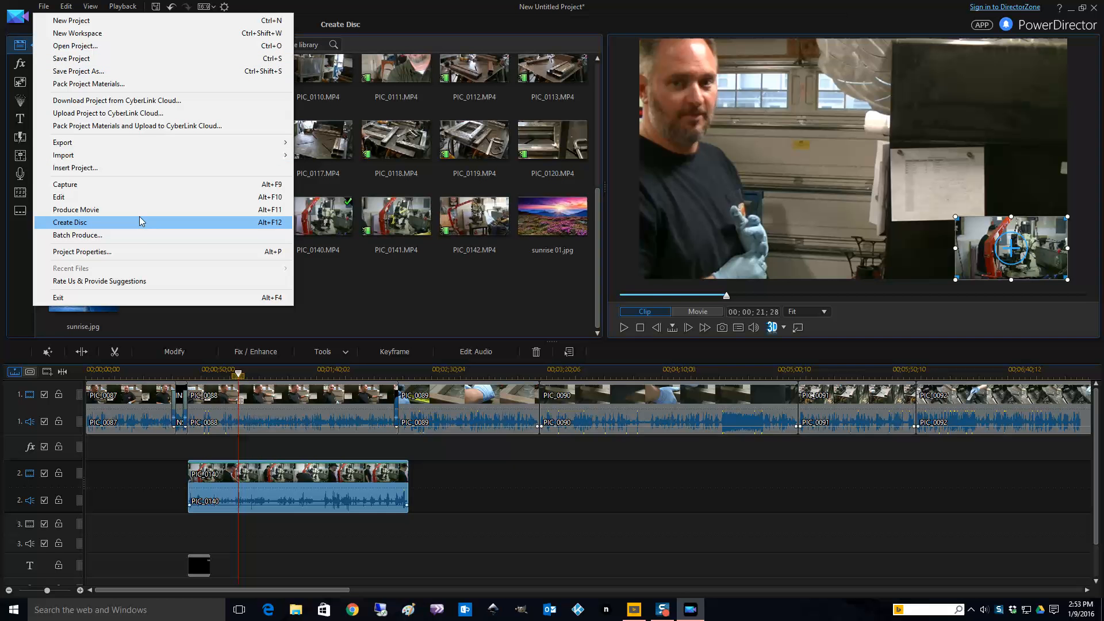
key(Escape)
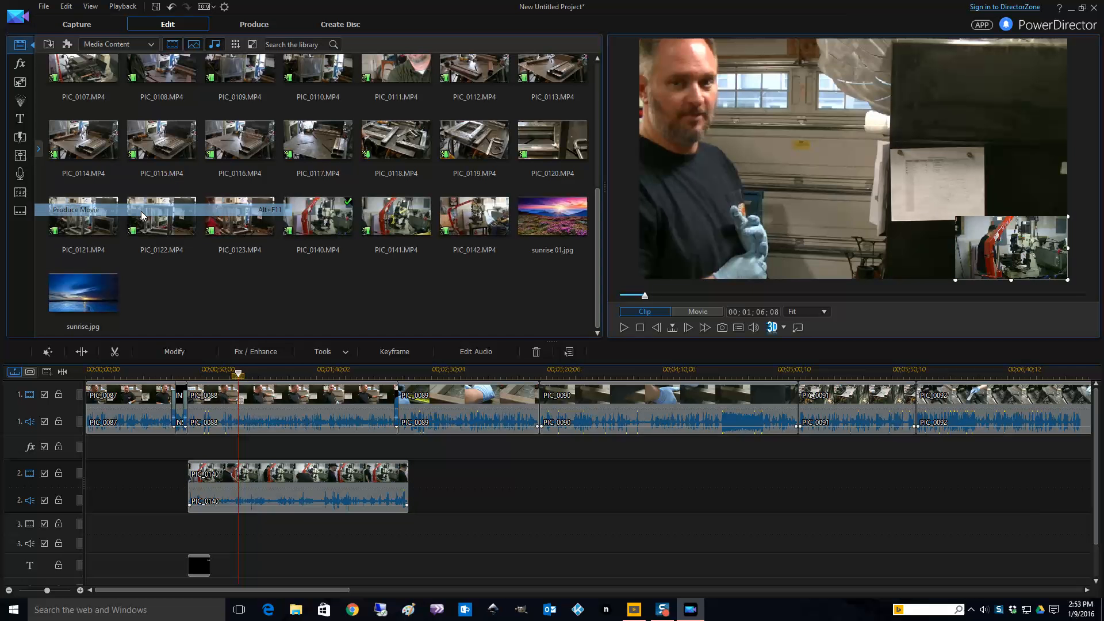
click(141, 214)
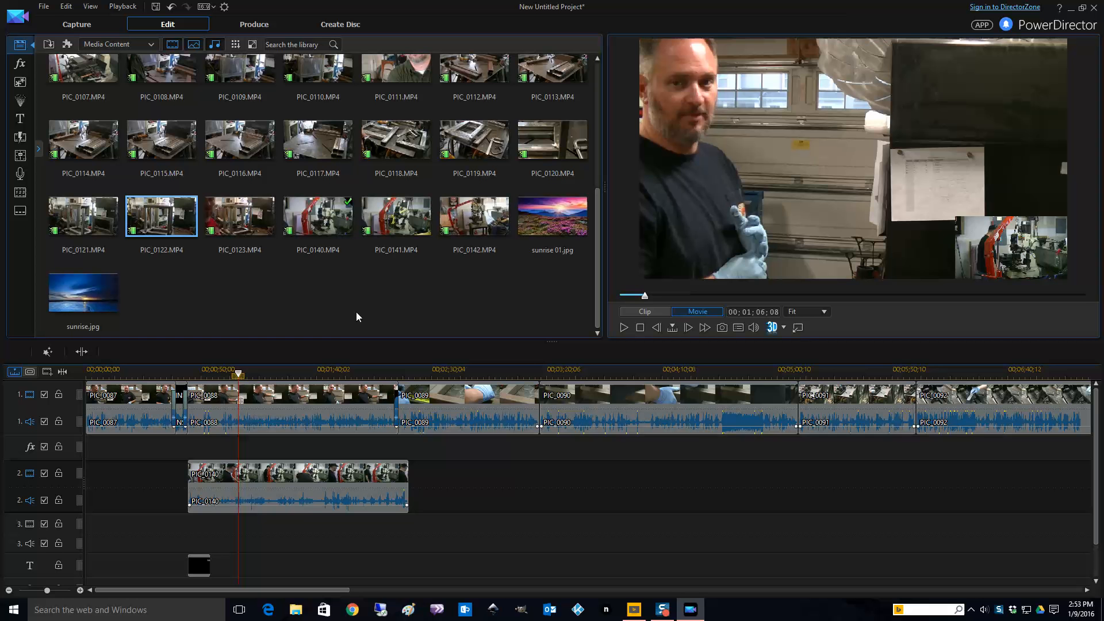
Step: Open the movie production settings, select the H.264 AVC file format and look at its profile types
click(253, 24)
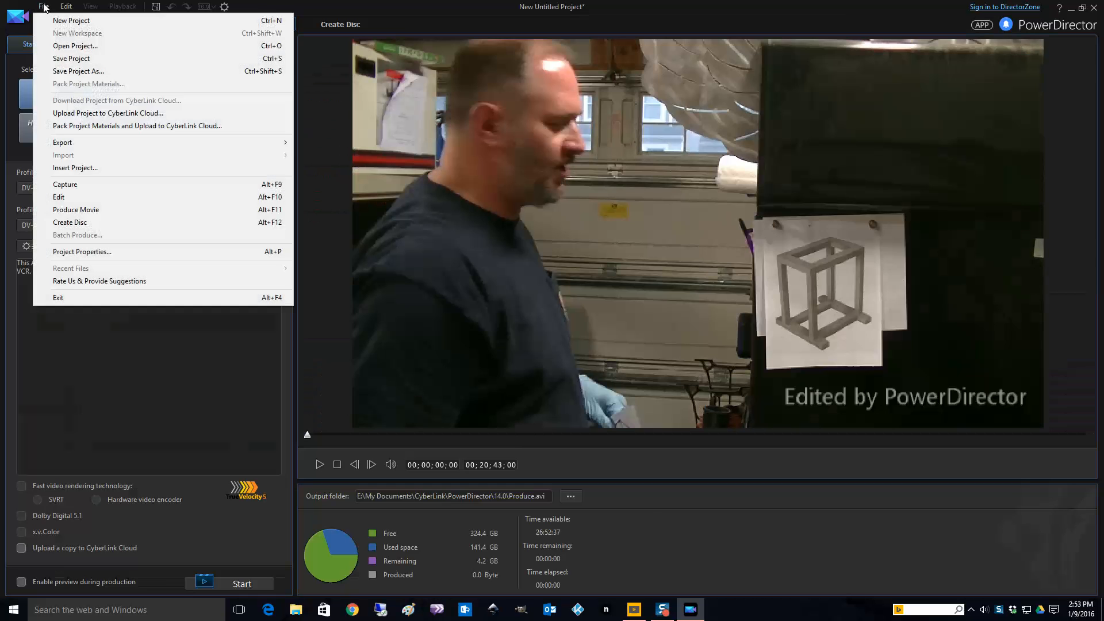
click(43, 7)
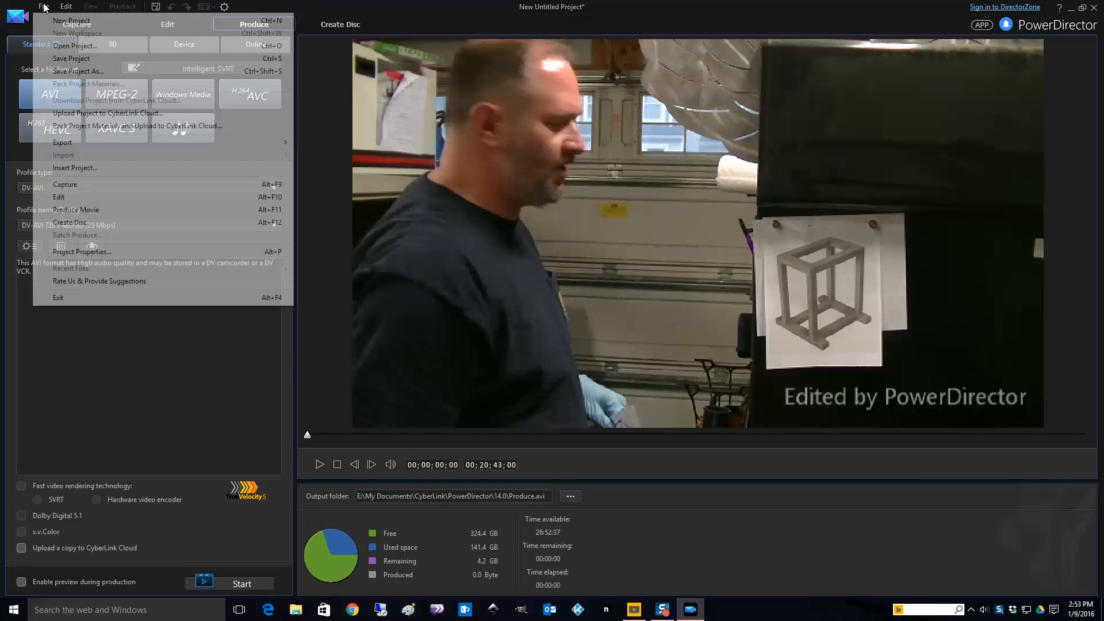
click(129, 378)
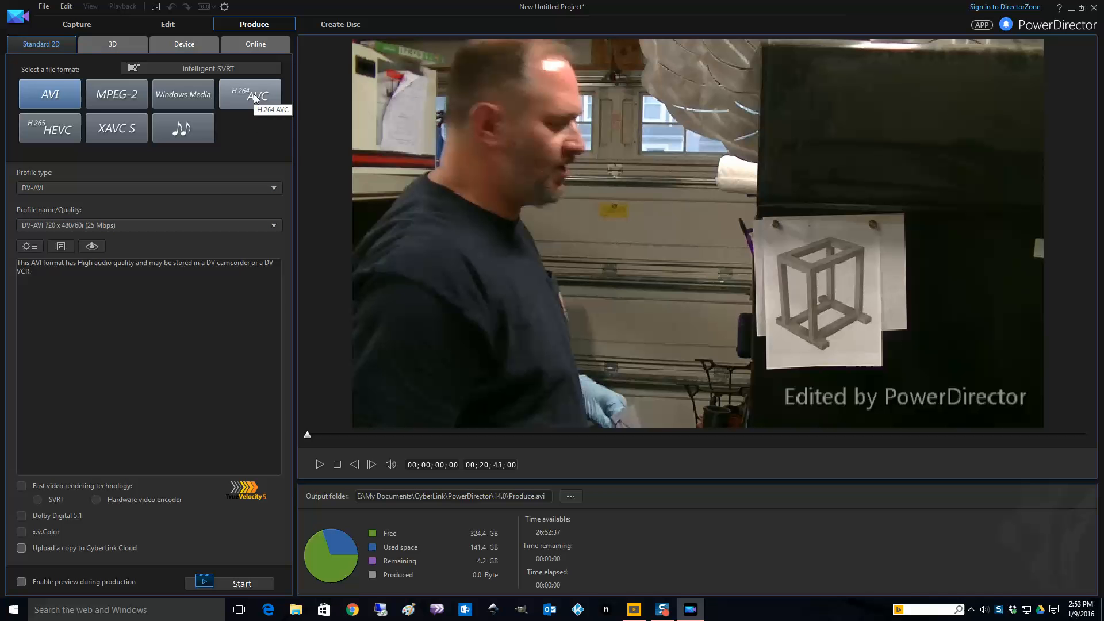
click(272, 98)
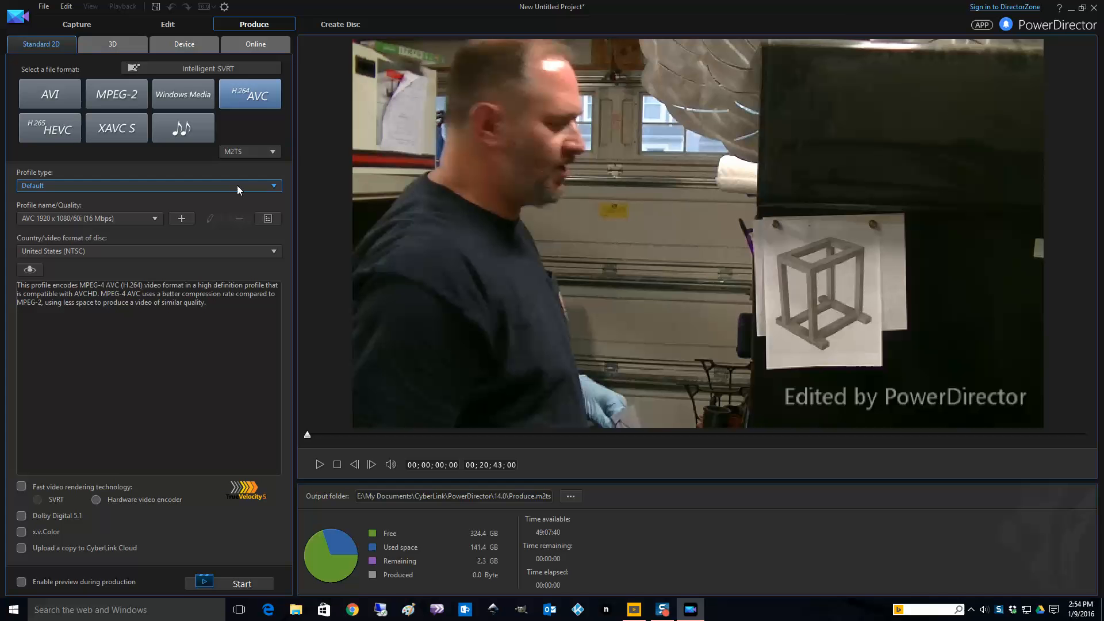
click(264, 185)
click(251, 165)
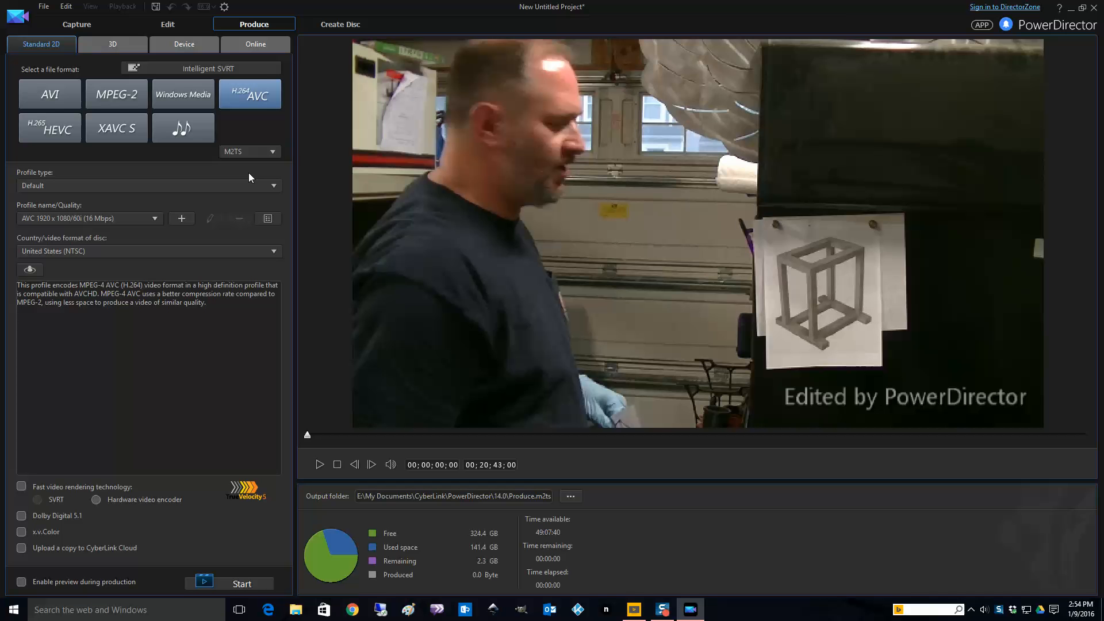
Step: Examine the online production settings for YouTube, including the profile type choices, and return to editing the timeline
click(267, 46)
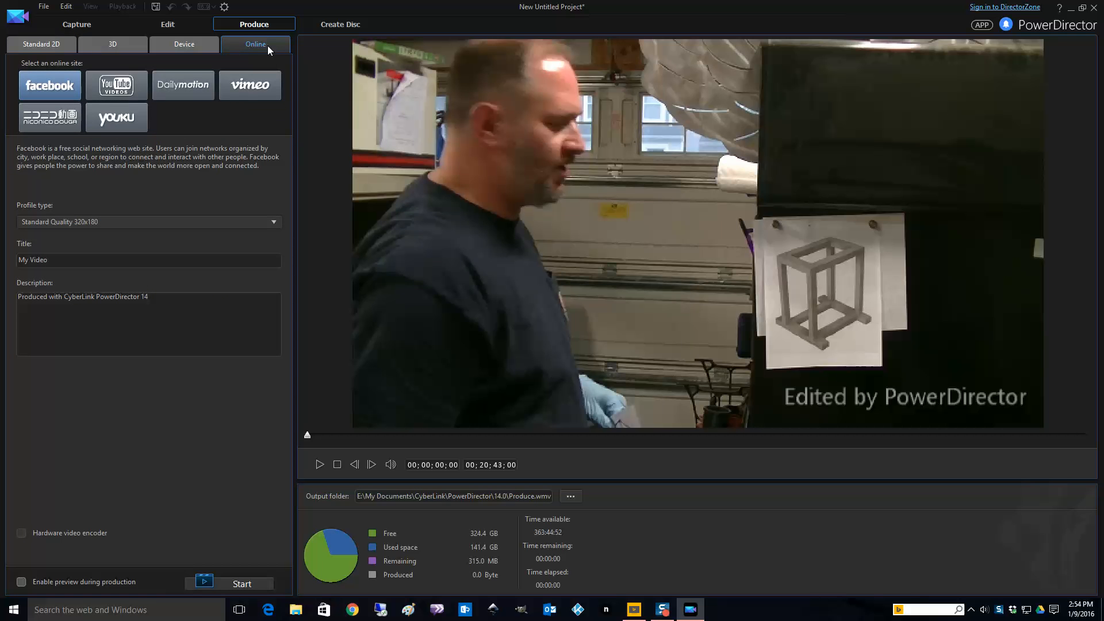
click(121, 87)
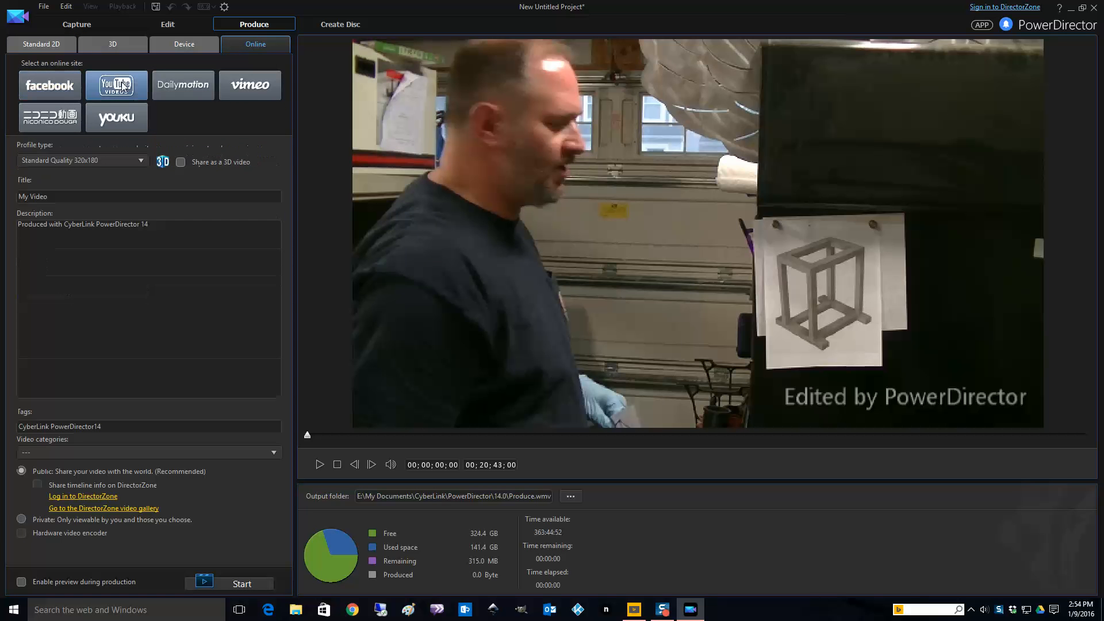
click(132, 161)
click(99, 207)
click(174, 22)
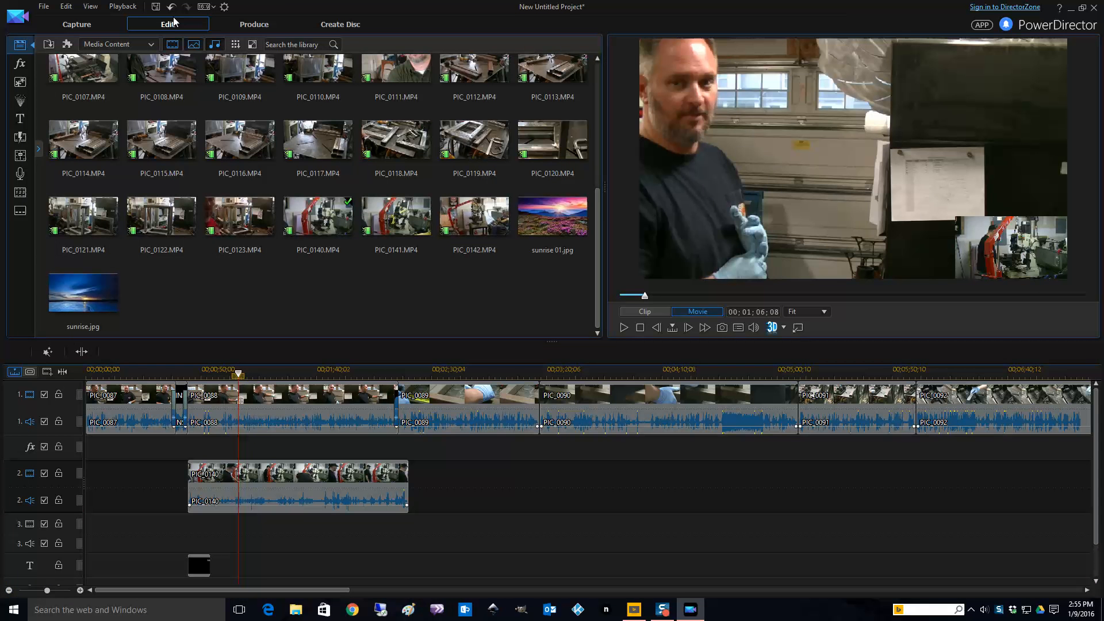